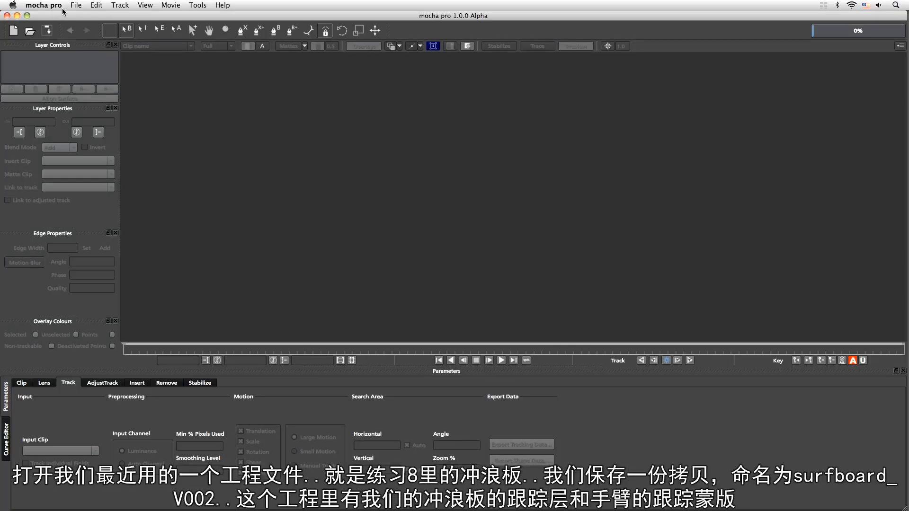
Open the recent project walkingWithSurfboard_v001.mocha
{"action": "left_click", "coordinate": [75, 5]}
{"action": "mouse_move", "coordinate": [95, 34]}
{"action": "left_click", "coordinate": [283, 38]}
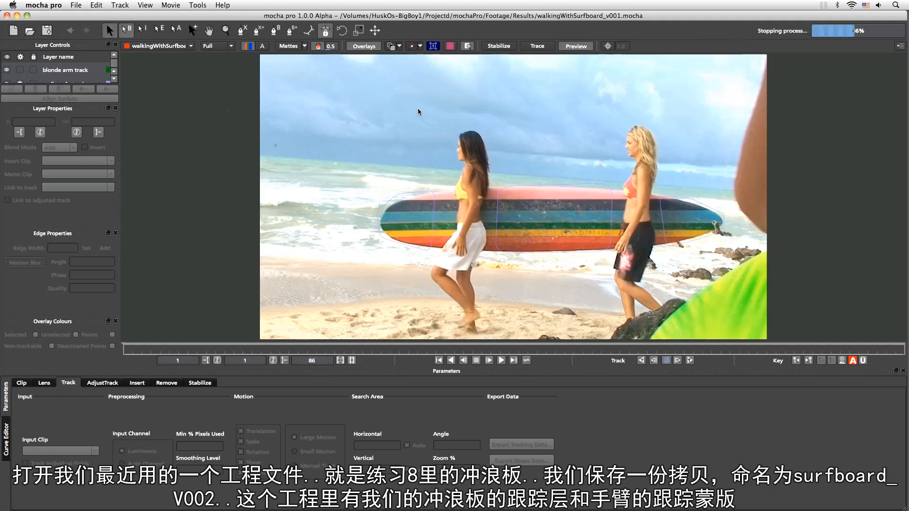
Save a copy of the project as walkingWithSurfboard_v002.mocha in the Results folder
{"action": "left_click", "coordinate": [76, 6]}
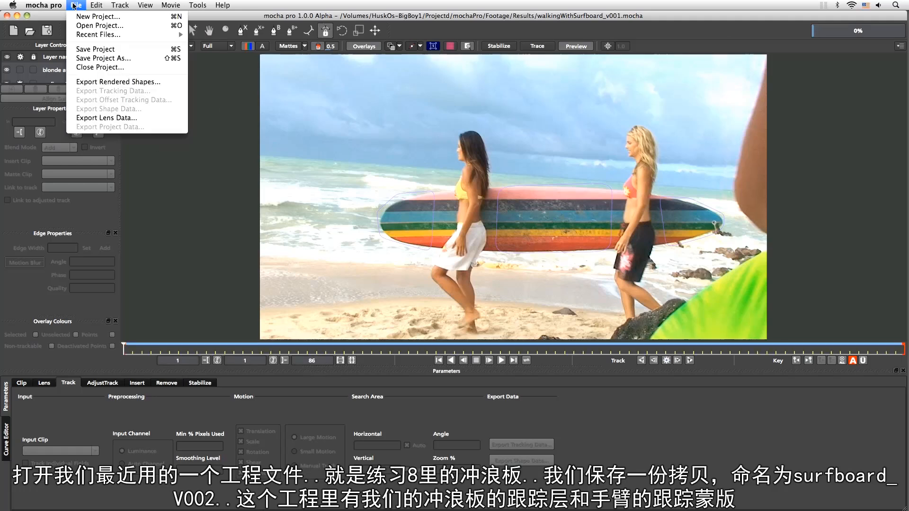
{"action": "left_click", "coordinate": [102, 70]}
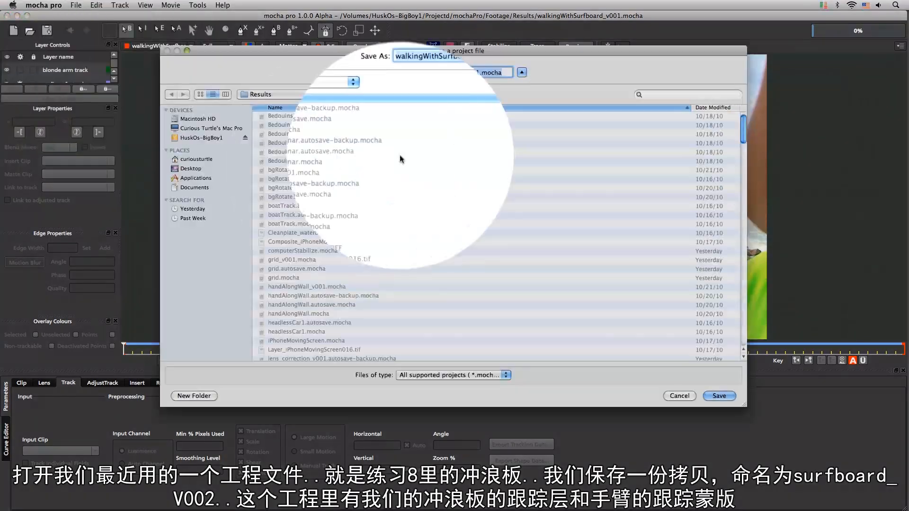
{"action": "left_click", "coordinate": [483, 92]}
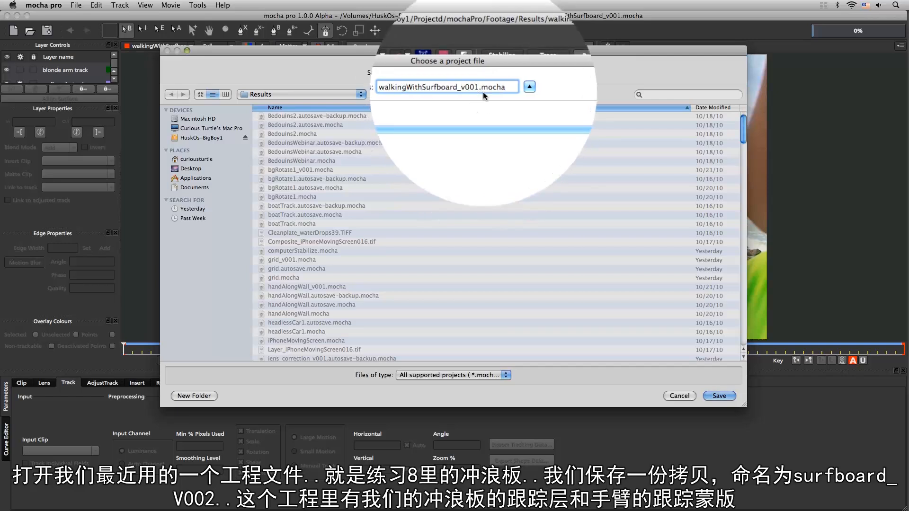
{"action": "key", "text": "BackSpace"}
{"action": "type", "text": "2"}
{"action": "key", "text": "Return"}
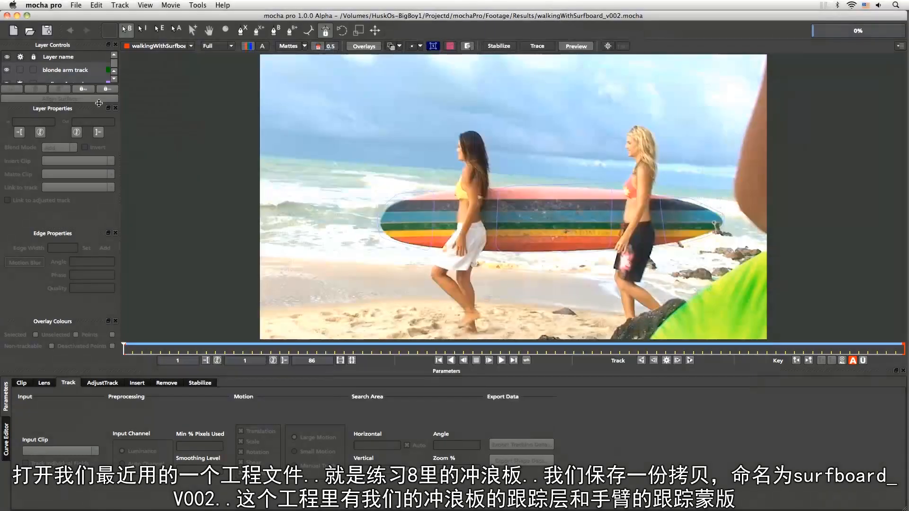
Enlarge the layer list to show both layers and select the blonde arm track layer
{"action": "left_click_drag", "start_coordinate": [99, 141], "coordinate": [99, 133]}
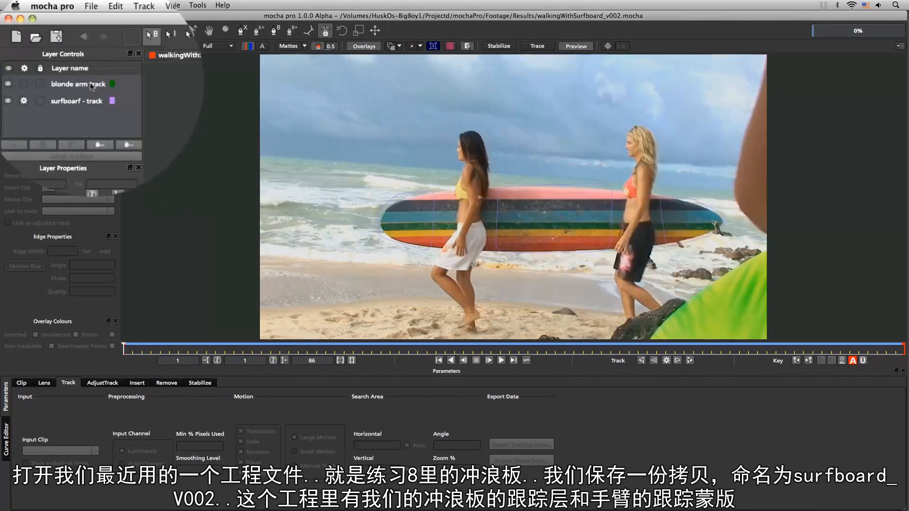
{"action": "left_click", "coordinate": [81, 102]}
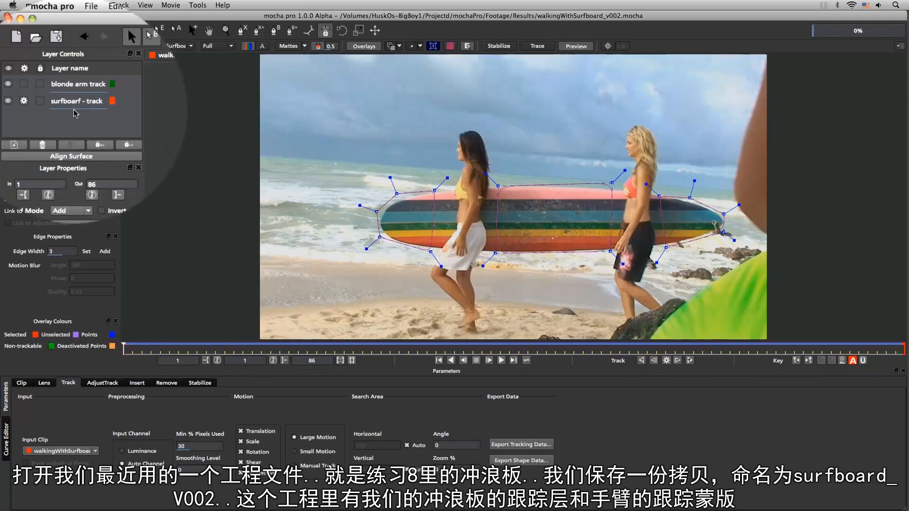
{"action": "left_click", "coordinate": [77, 89]}
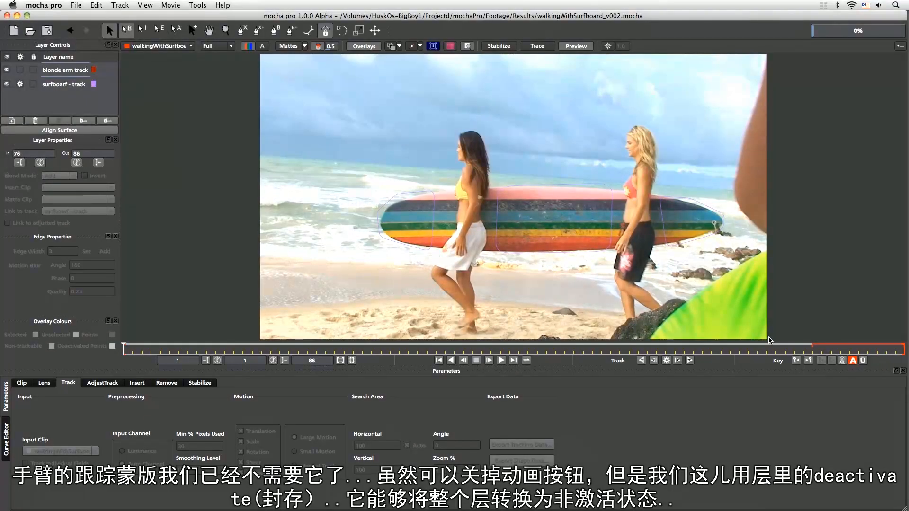
Switch keying from Autokey to Überkey and deactivate the blonde arm track layer
{"action": "left_click", "coordinate": [853, 361]}
{"action": "left_click", "coordinate": [862, 361]}
{"action": "right_click", "coordinate": [76, 71]}
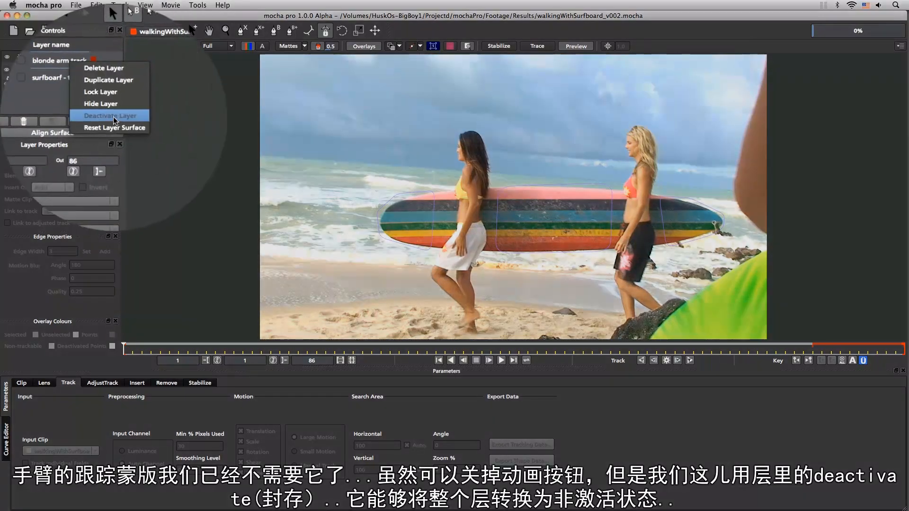
{"action": "left_click", "coordinate": [129, 140]}
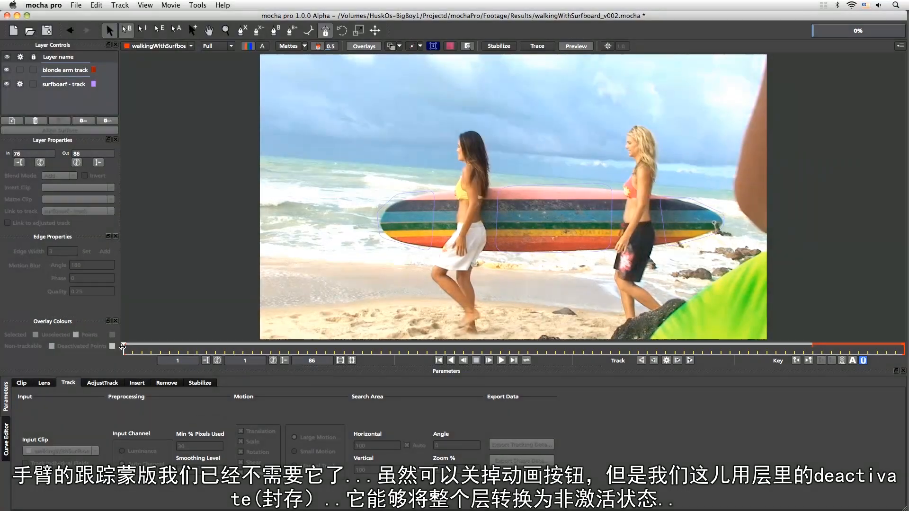
Scrub through the clip to frame 71 and back to frame 1, and save the project
{"action": "left_click_drag", "start_coordinate": [123, 347], "coordinate": [770, 352]}
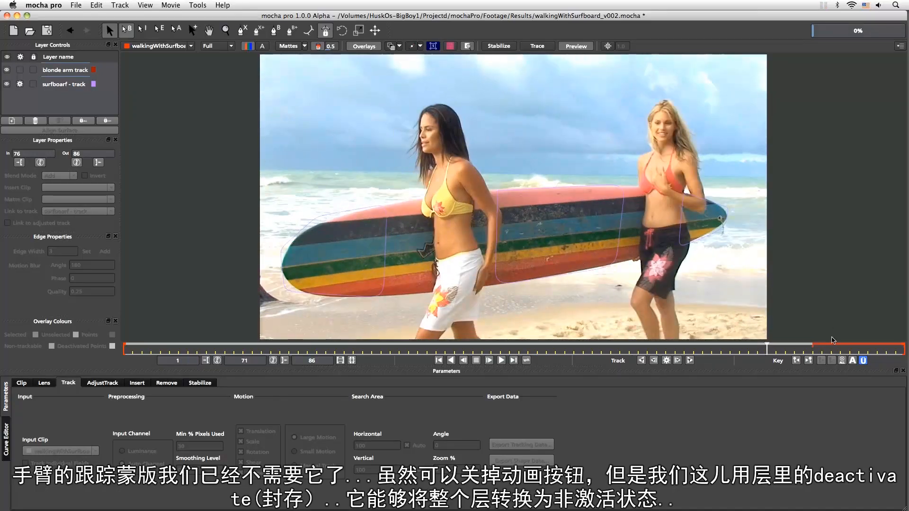
{"action": "left_click_drag", "start_coordinate": [768, 348], "coordinate": [113, 342]}
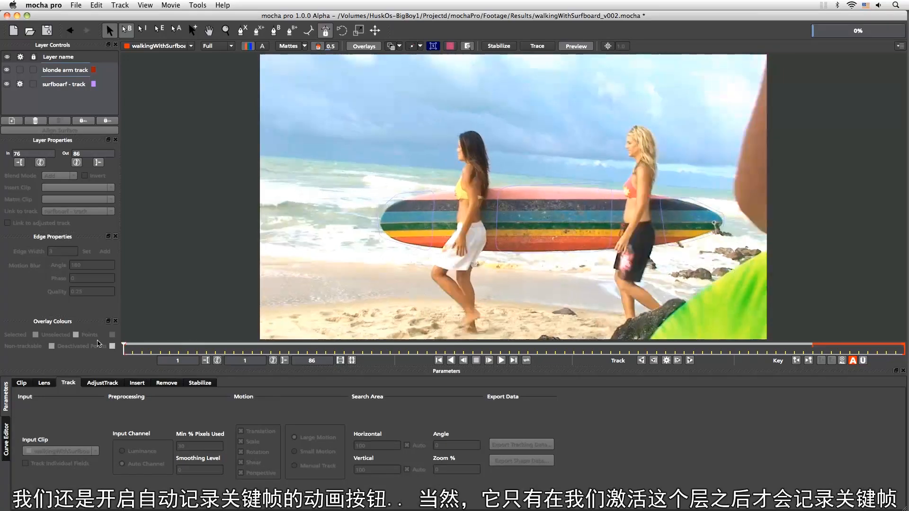
{"action": "key", "text": "super+s"}
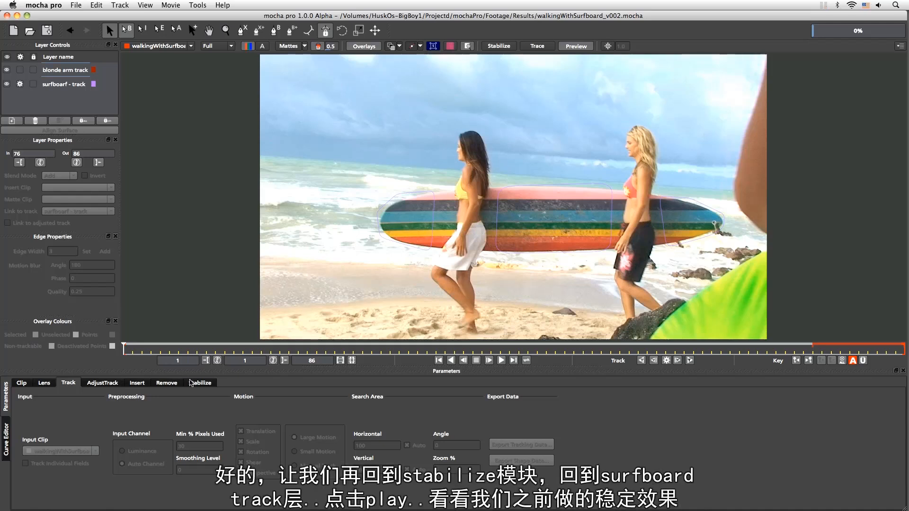
In the Stabilize module, select the surfboard track layer and hide the blonde arm track layer
{"action": "left_click", "coordinate": [199, 383]}
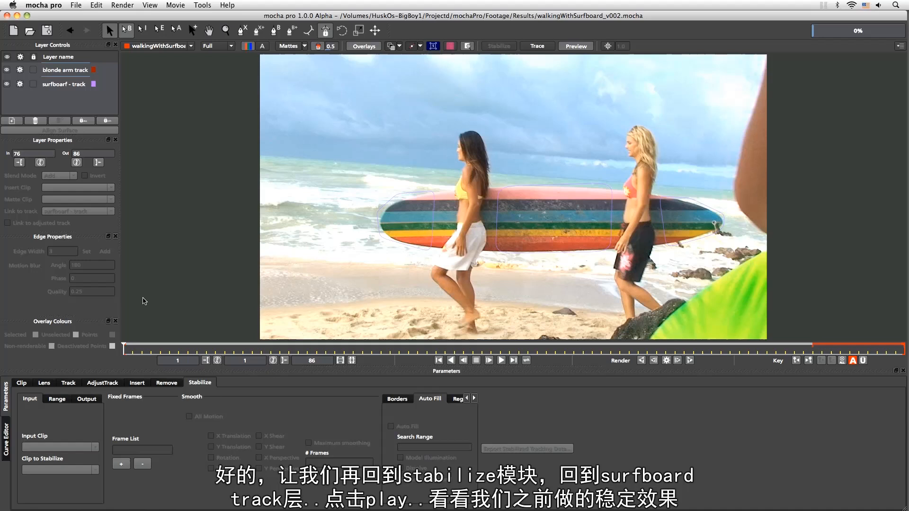
{"action": "left_click", "coordinate": [62, 86]}
{"action": "left_click", "coordinate": [7, 70]}
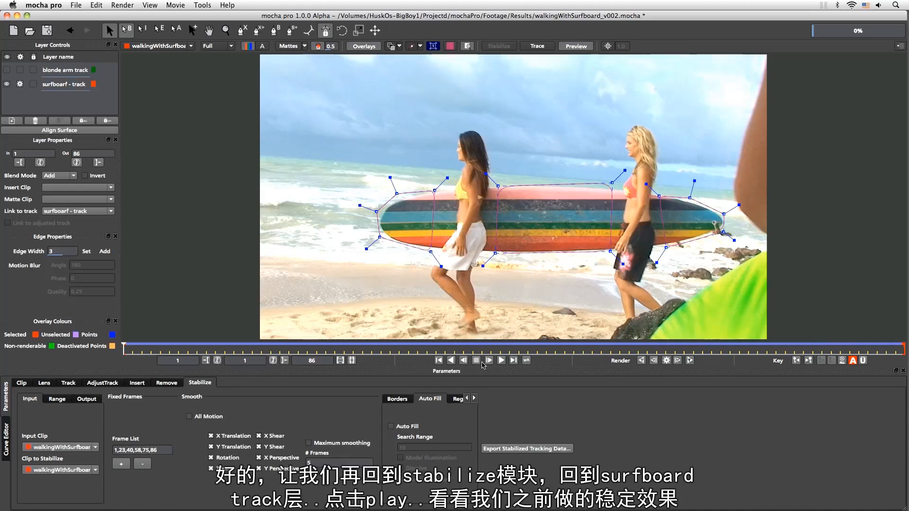
Play back the stabilized clip and go to frame 36 to inspect the image edges
{"action": "left_click", "coordinate": [501, 360]}
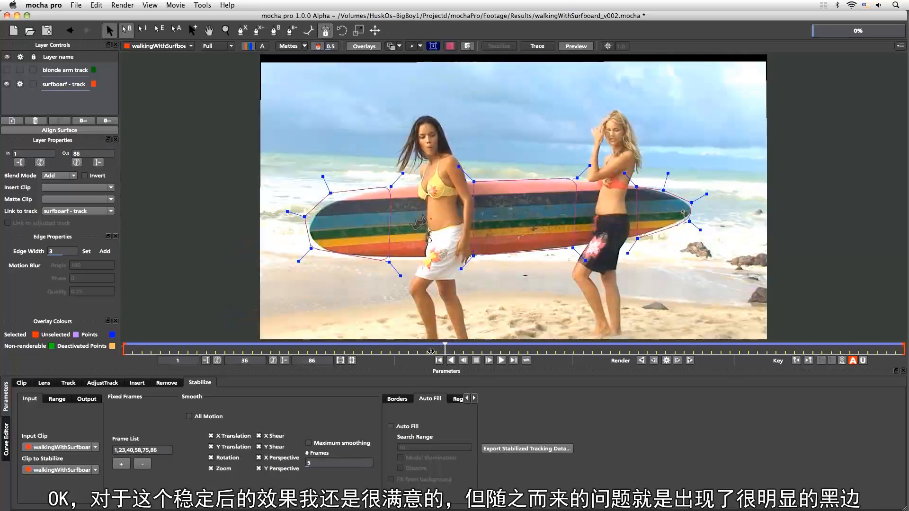
{"action": "mouse_move", "coordinate": [431, 351]}
{"action": "left_mouse_down"}
{"action": "mouse_move", "coordinate": [309, 351]}
{"action": "mouse_move", "coordinate": [473, 352]}
{"action": "mouse_move", "coordinate": [445, 355]}
{"action": "left_mouse_up"}
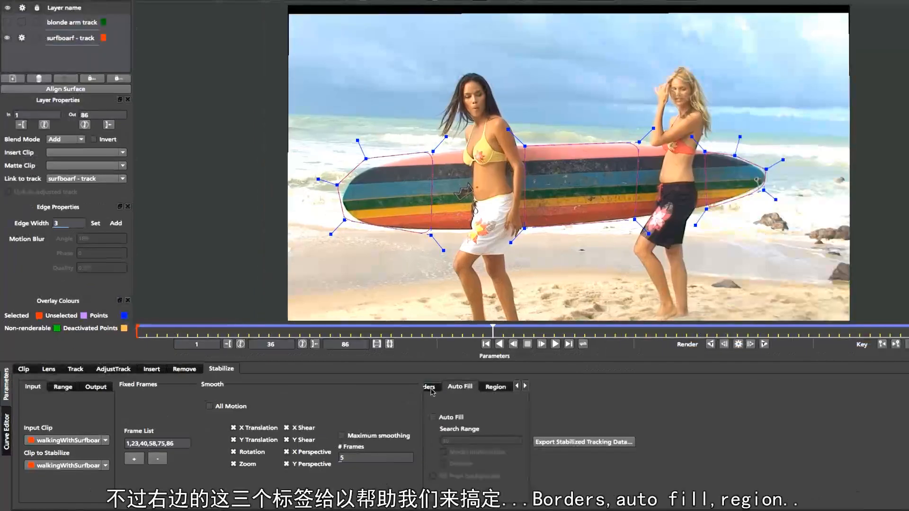
Look through the Borders, Auto Fill and Region settings of the Stabilize module and return to the Borders settings
{"action": "left_click", "coordinate": [406, 400]}
{"action": "left_click", "coordinate": [490, 388]}
{"action": "left_click", "coordinate": [501, 389]}
{"action": "left_click", "coordinate": [463, 389]}
{"action": "left_click", "coordinate": [438, 389]}
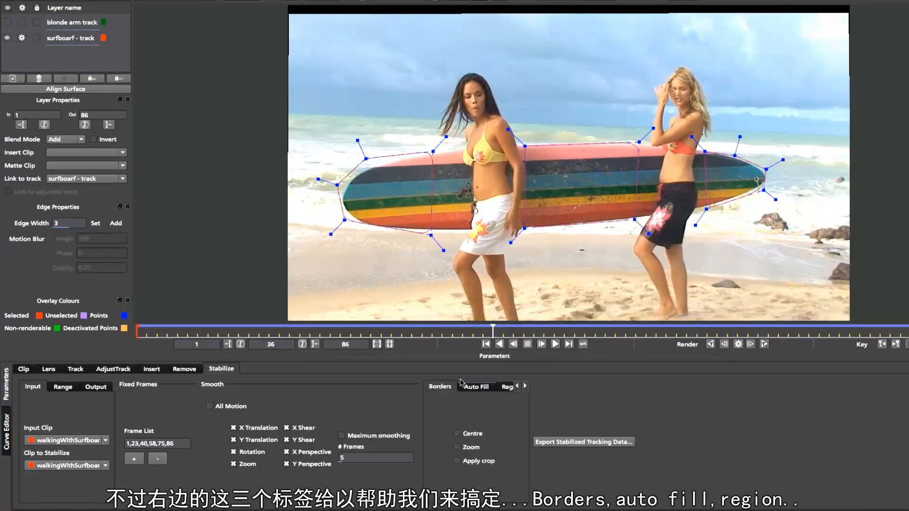
{"action": "left_click", "coordinate": [525, 386]}
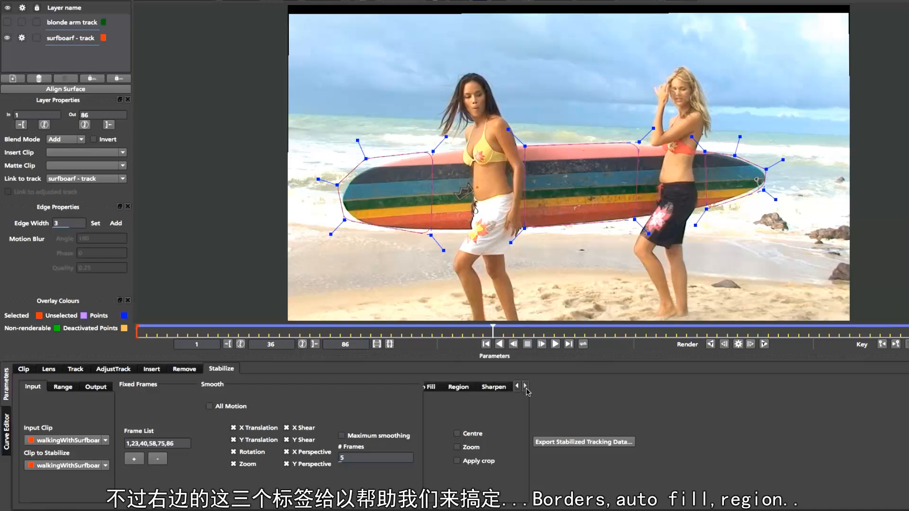
{"action": "left_click", "coordinate": [517, 386]}
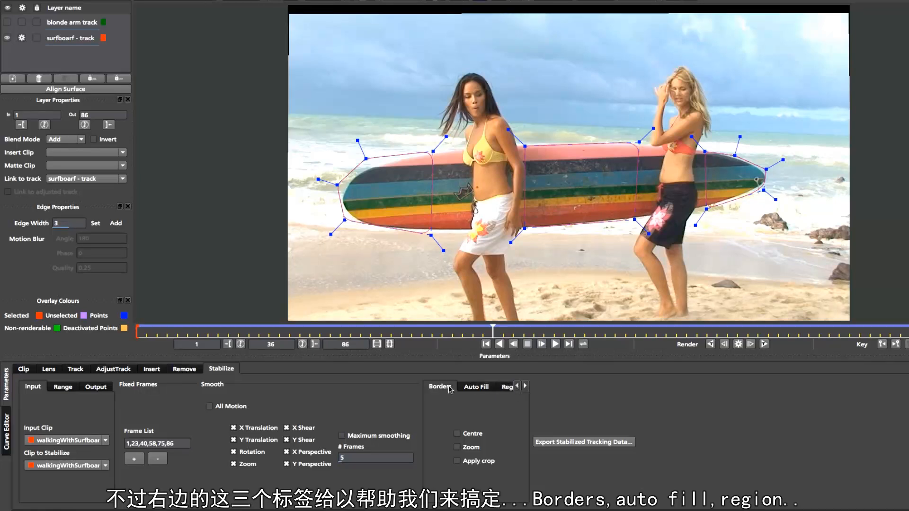
{"action": "left_click", "coordinate": [479, 389]}
{"action": "left_click", "coordinate": [511, 389]}
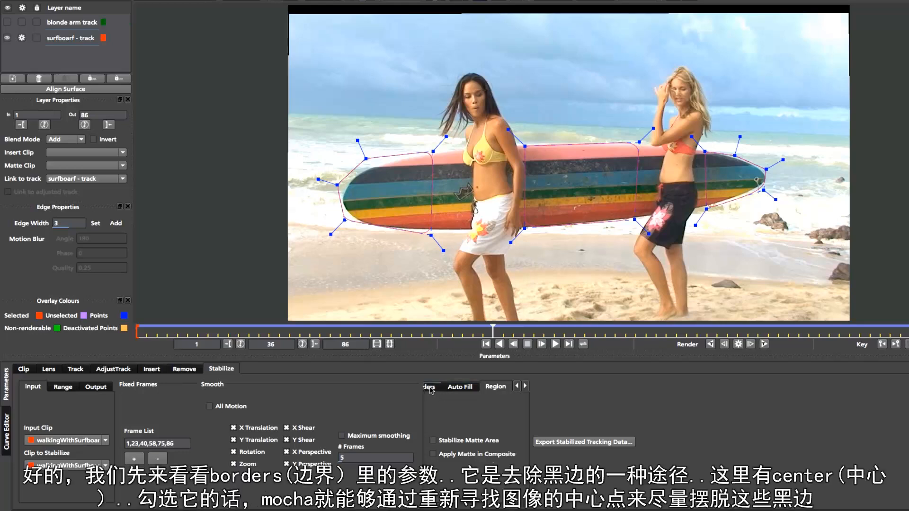
{"action": "left_click", "coordinate": [431, 390]}
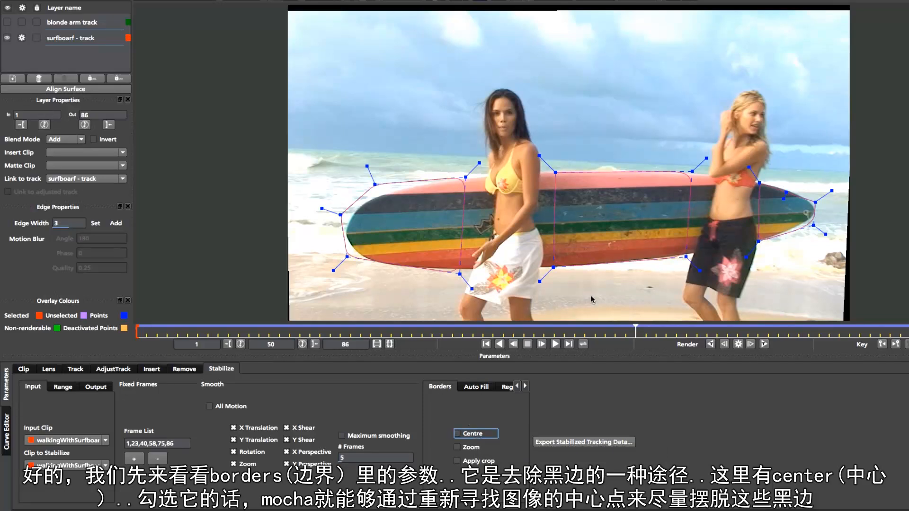
Enable the Centre border option for the stabilization and play back the clip from frame 50
{"action": "left_click", "coordinate": [478, 436]}
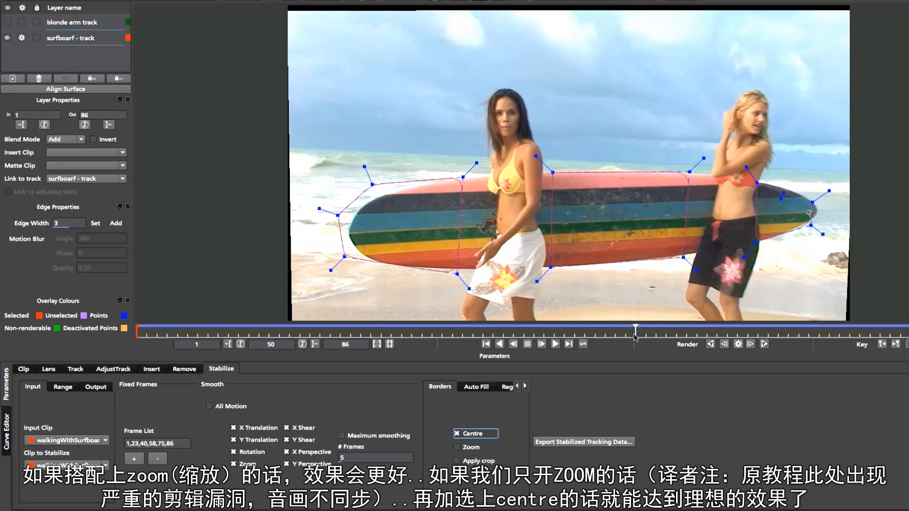
{"action": "left_click", "coordinate": [555, 344]}
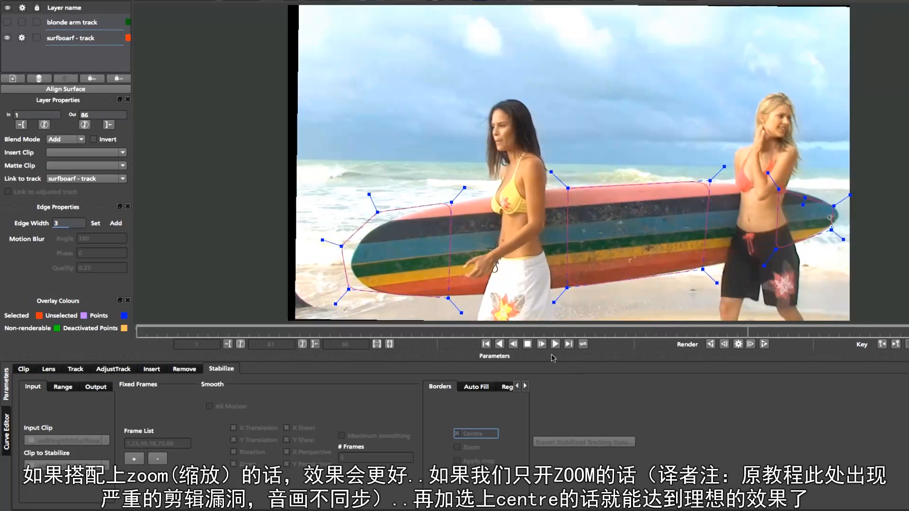
Enable Zoom together with Centre for the borders and play back the clip, stopping at frame 17
{"action": "left_click", "coordinate": [616, 330]}
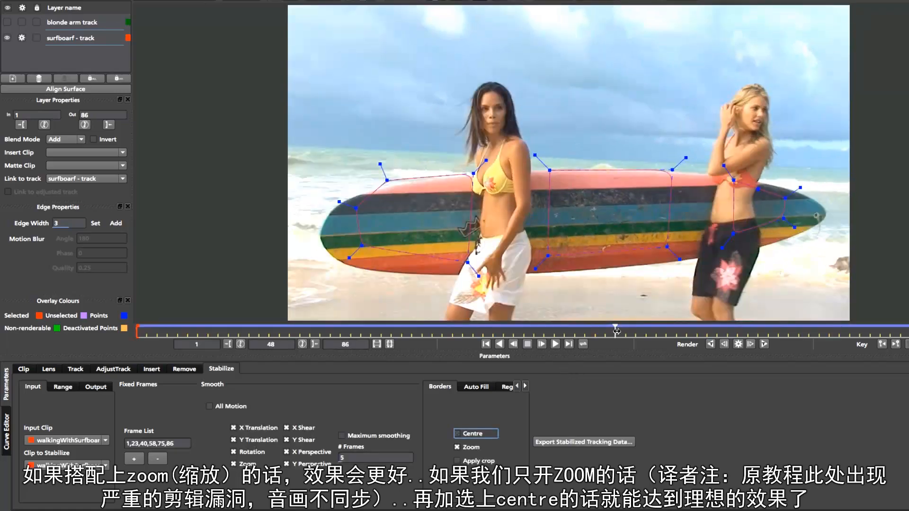
{"action": "left_click_drag", "start_coordinate": [616, 331], "coordinate": [635, 331]}
{"action": "left_click", "coordinate": [457, 434]}
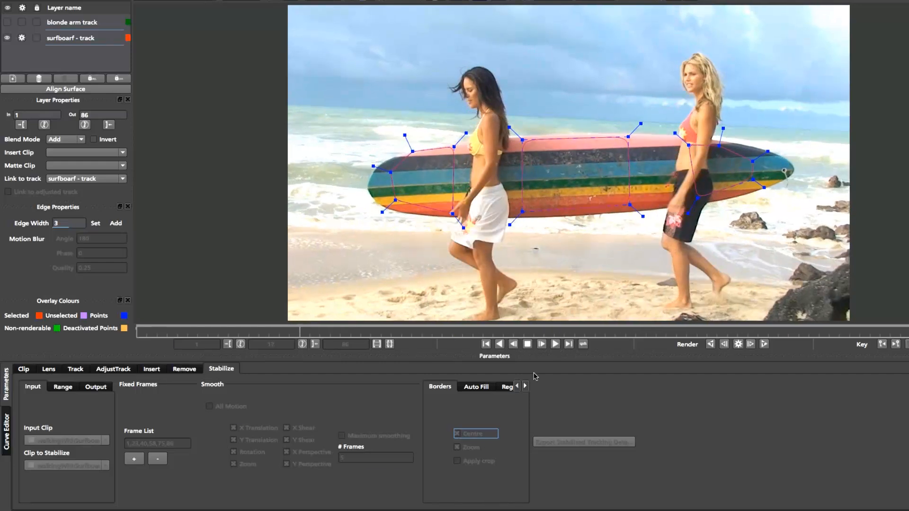
{"action": "left_click", "coordinate": [527, 344]}
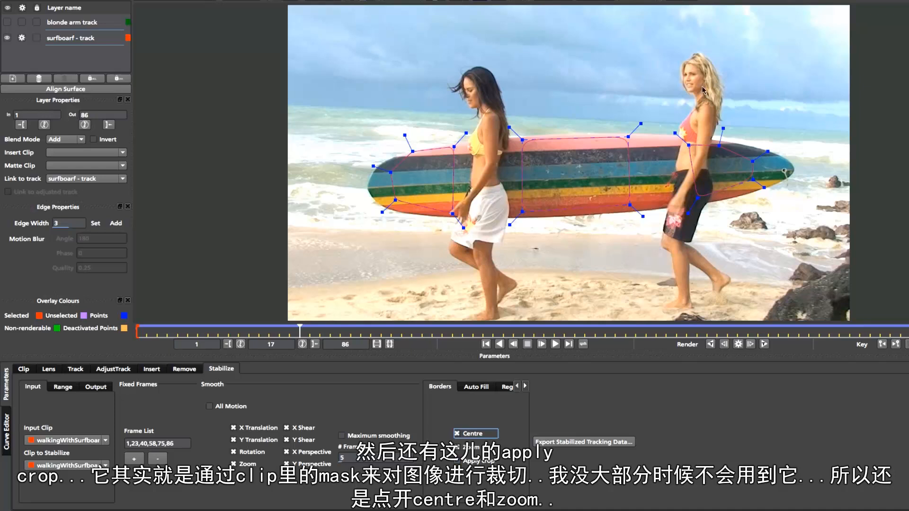
In the Clip module, move the top, right and left crop edges inward on the walkingWithSurfboard footage
{"action": "left_click", "coordinate": [23, 369]}
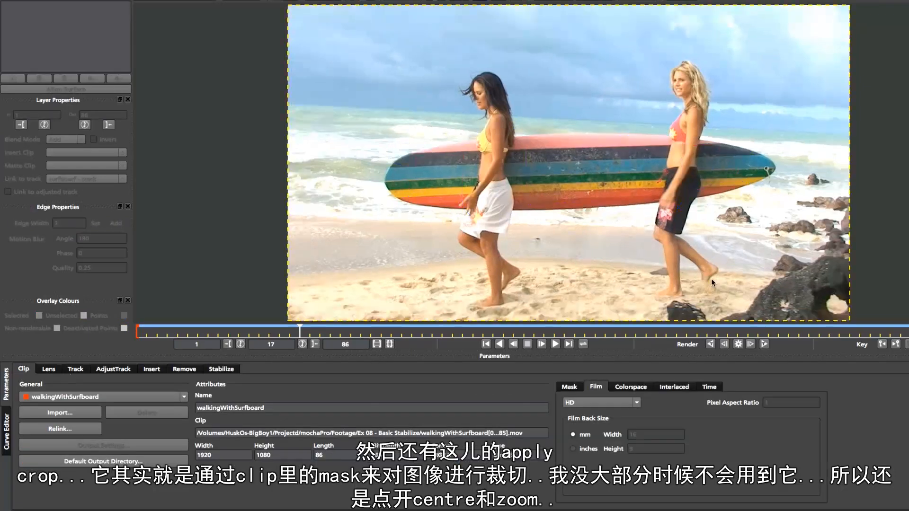
{"action": "left_click", "coordinate": [586, 4]}
{"action": "left_click_drag", "start_coordinate": [587, 47], "coordinate": [587, 43]}
{"action": "left_click_drag", "start_coordinate": [842, 97], "coordinate": [815, 99]}
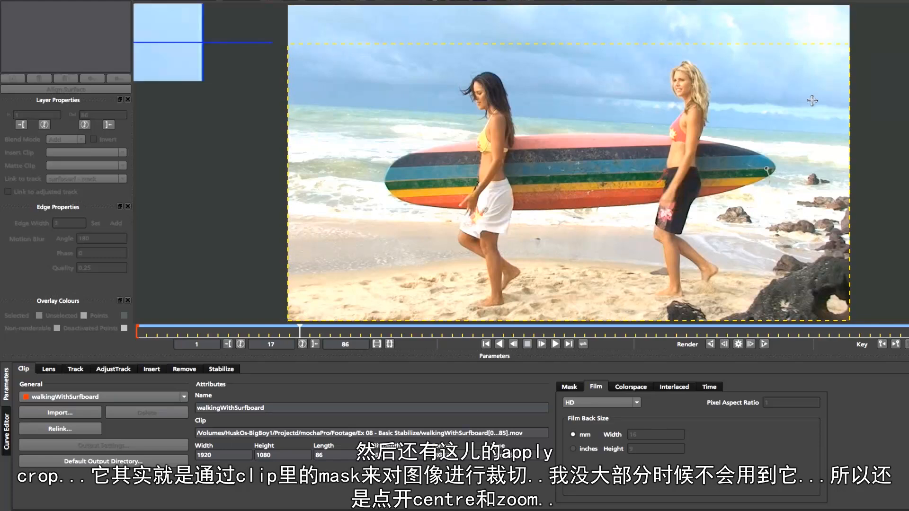
{"action": "left_click_drag", "start_coordinate": [290, 196], "coordinate": [351, 198]}
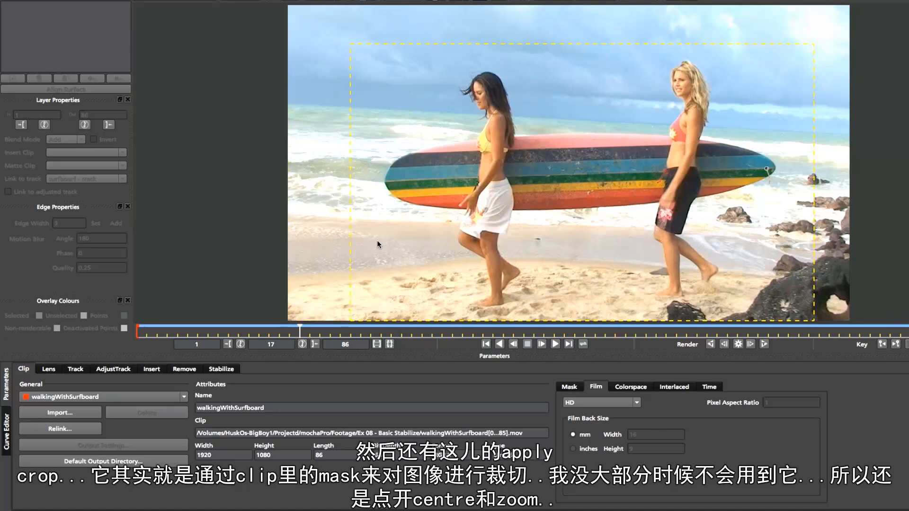
In the Stabilize border options, turn on Apply crop with Zoom enabled and Centre disabled
{"action": "left_click", "coordinate": [222, 369]}
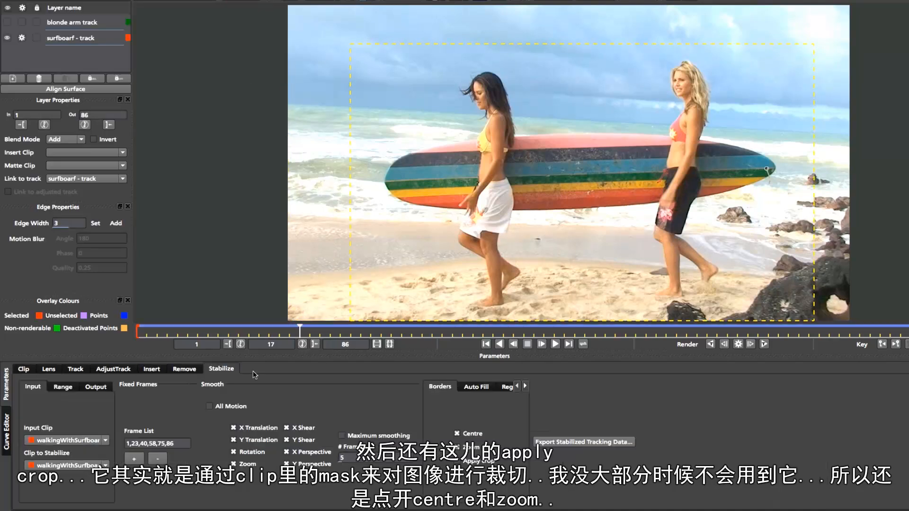
{"action": "left_click", "coordinate": [464, 446]}
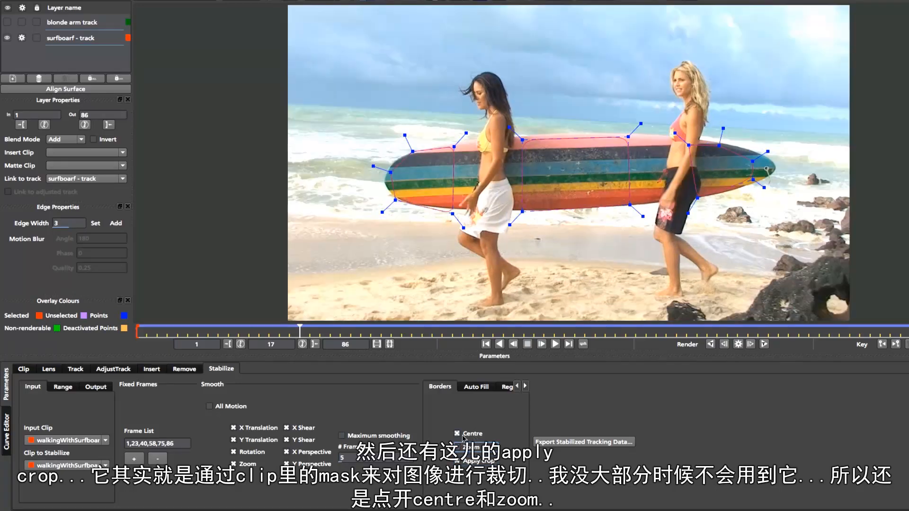
{"action": "left_click", "coordinate": [464, 435]}
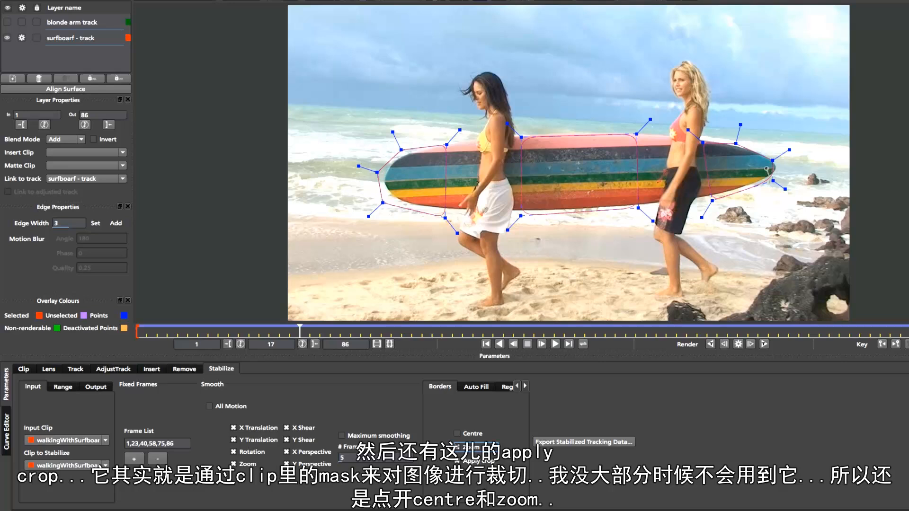
{"action": "left_click", "coordinate": [463, 446]}
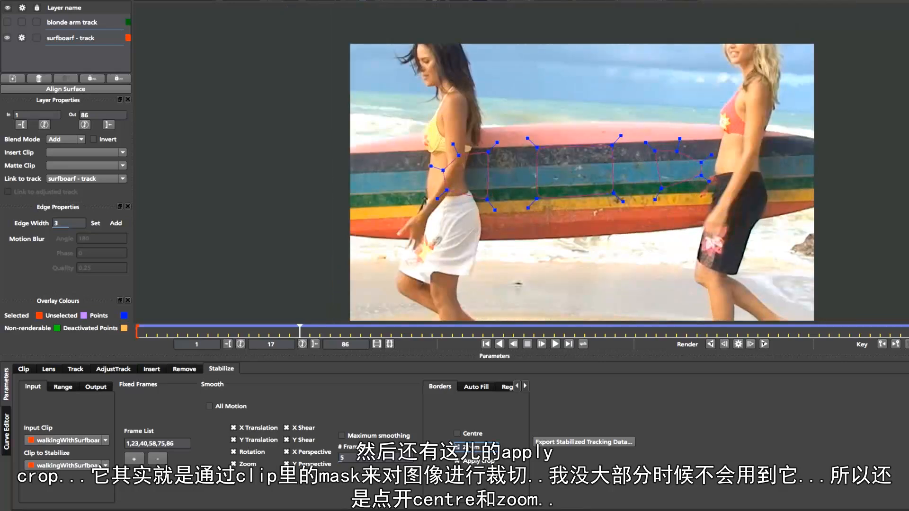
Turn off the Zoom and Apply crop border options, and reset the clip mask's top, left and right crop values to 0
{"action": "left_click", "coordinate": [466, 446]}
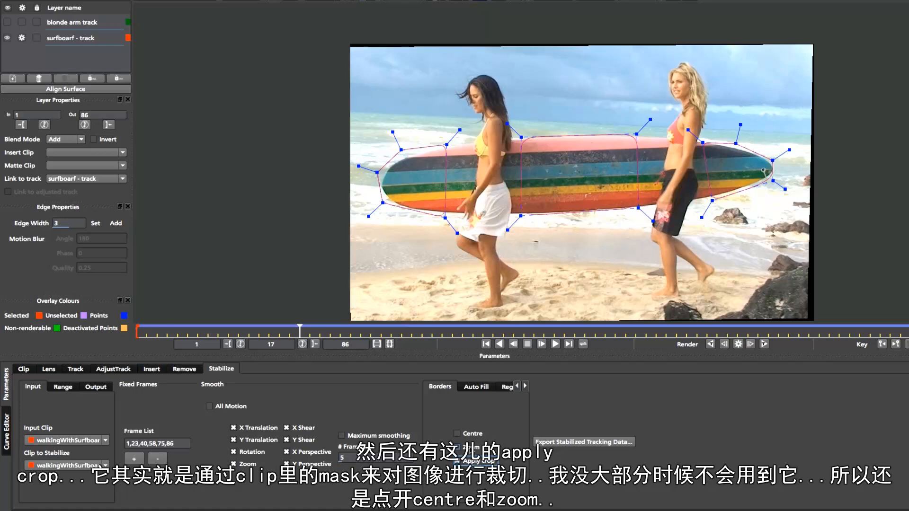
{"action": "left_click", "coordinate": [468, 461]}
{"action": "left_click", "coordinate": [23, 369]}
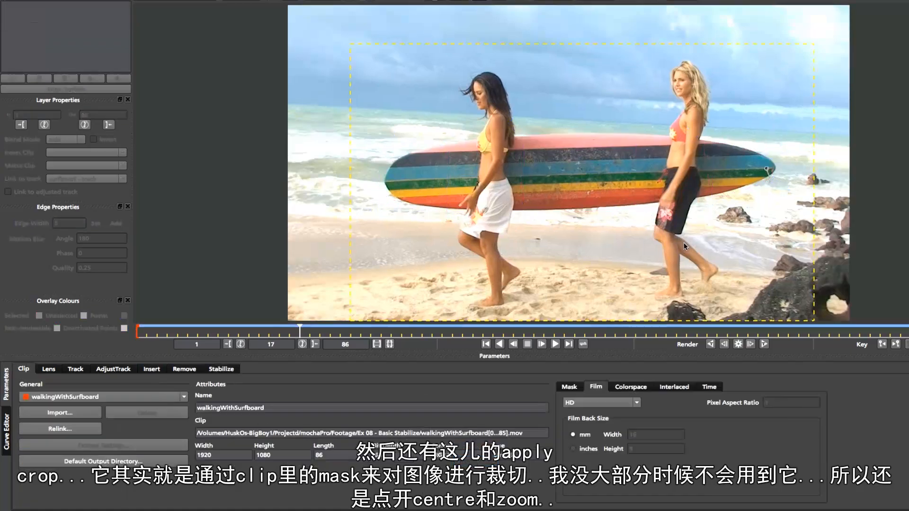
{"action": "left_click", "coordinate": [569, 387]}
{"action": "type", "text": "0"}
{"action": "key", "text": "Tab"}
{"action": "type", "text": "0"}
{"action": "key", "text": "Tab"}
{"action": "type", "text": "0"}
{"action": "key", "text": "Return"}
Enable both Zoom and Centre in the border options for the stabilization
{"action": "left_click", "coordinate": [239, 370]}
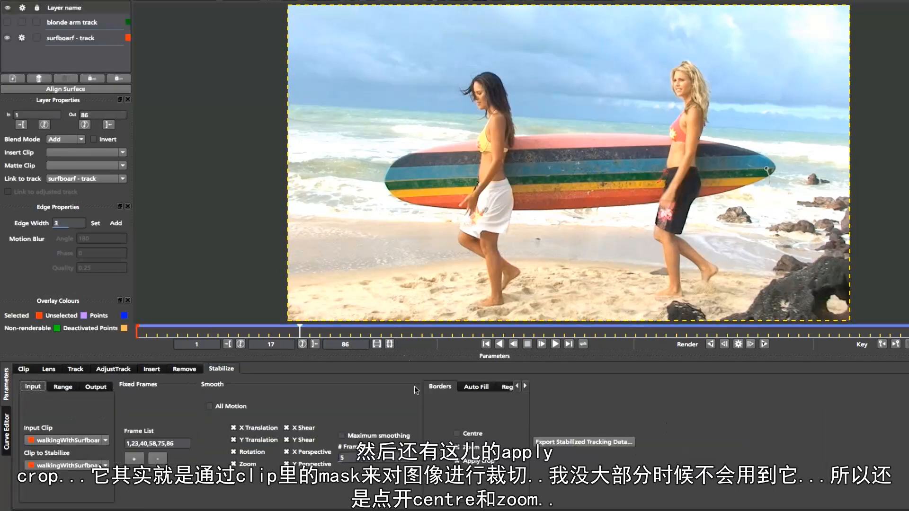
{"action": "left_click", "coordinate": [474, 449]}
{"action": "left_click", "coordinate": [475, 448]}
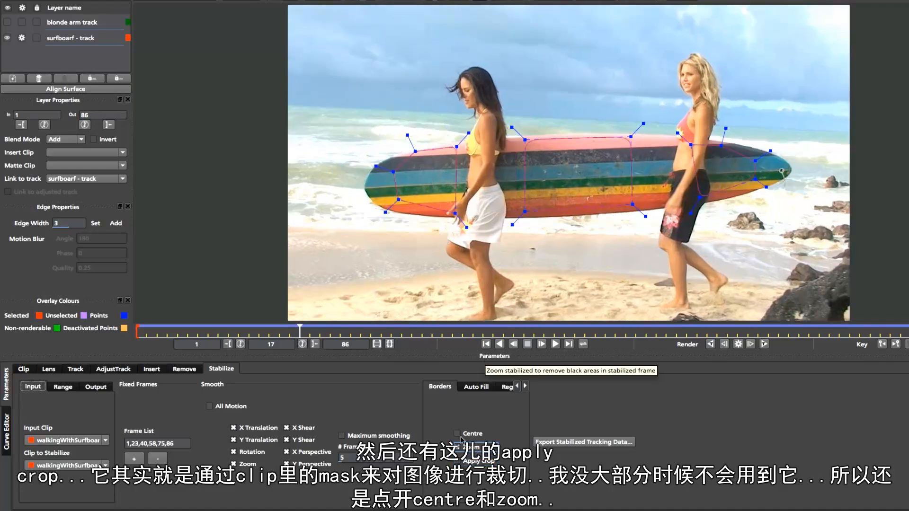
{"action": "left_click", "coordinate": [467, 436]}
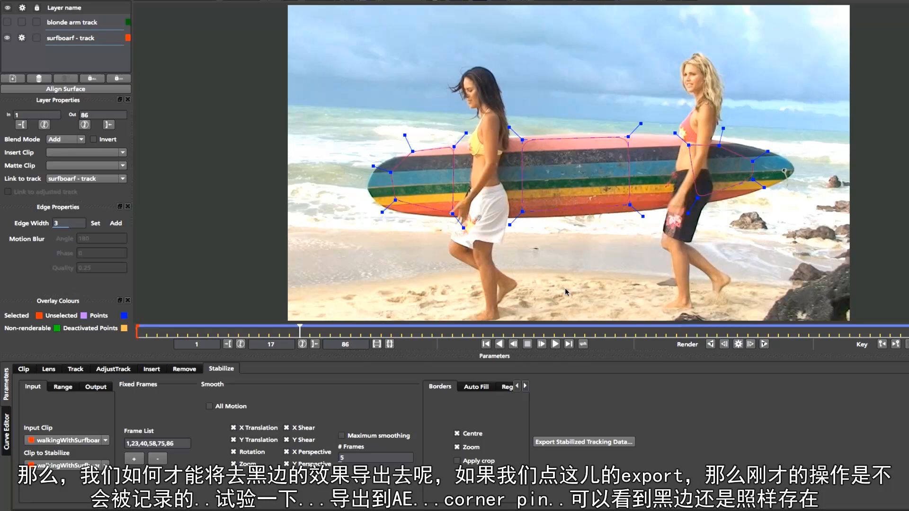
Export the stabilized tracking data to the clipboard in the After Effects Corner Pin [supports motion blur] (*.txt) format
{"action": "left_click", "coordinate": [576, 446]}
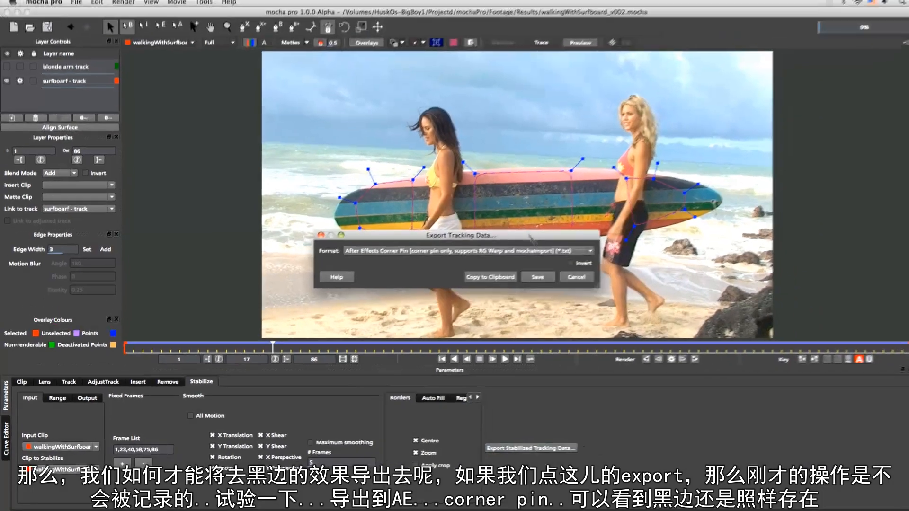
{"action": "left_click", "coordinate": [624, 234]}
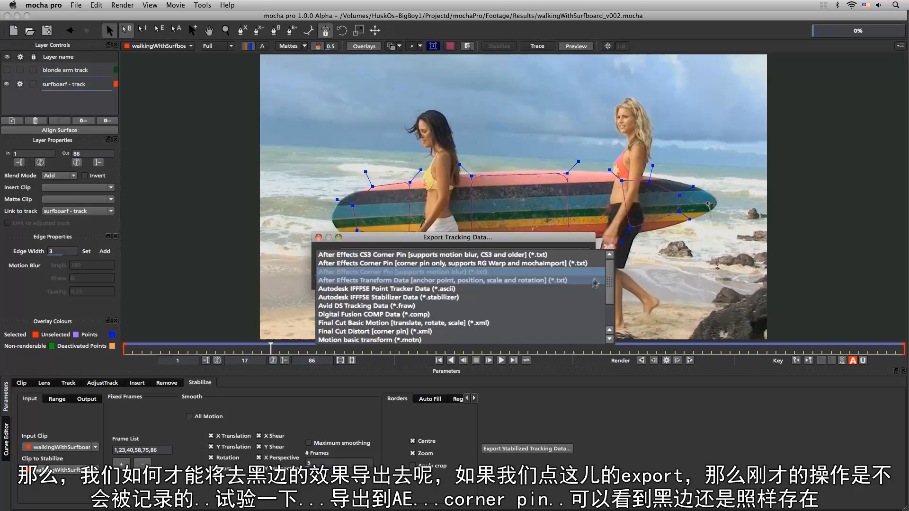
{"action": "left_click", "coordinate": [563, 283]}
{"action": "left_click", "coordinate": [587, 253]}
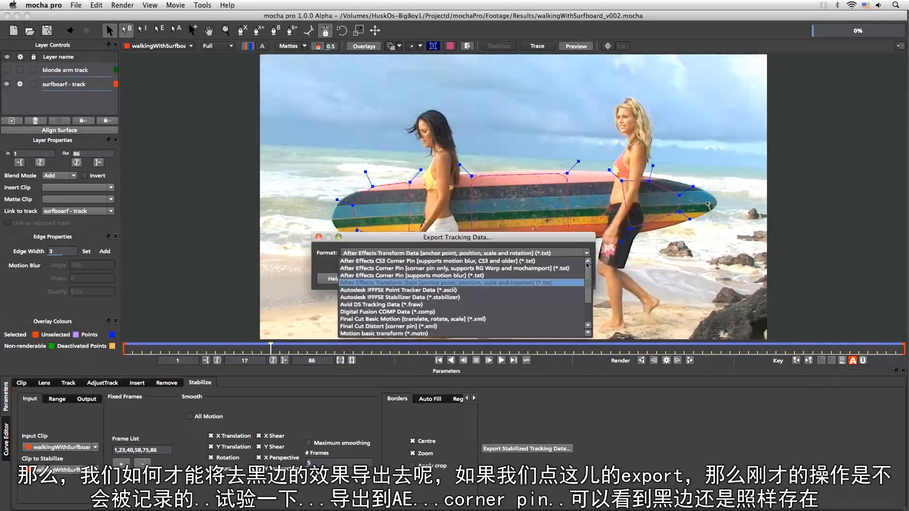
{"action": "left_click", "coordinate": [568, 278]}
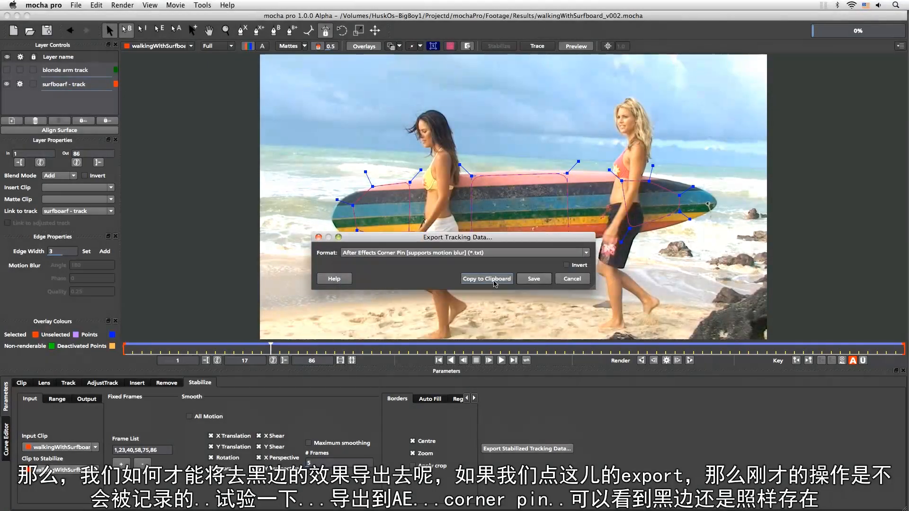
{"action": "left_click", "coordinate": [493, 279]}
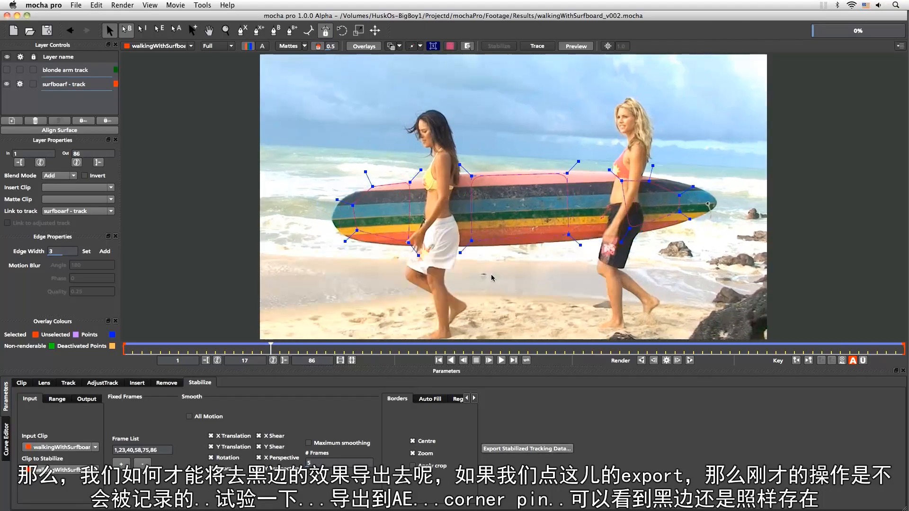
Switch to After Effects, paste the corner pin data onto the walkingWithSurfboard.mov layer and play back the composition
{"action": "key", "text": "super+Tab"}
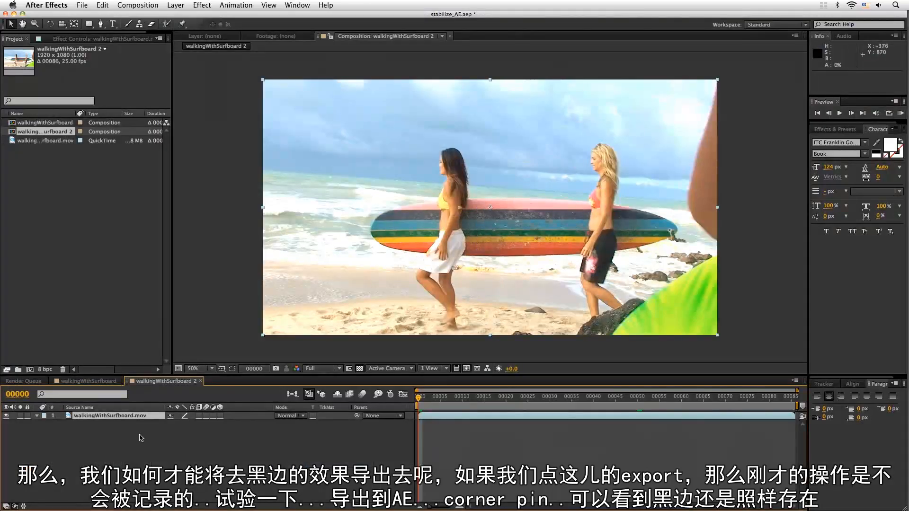
{"action": "key", "text": "super+v"}
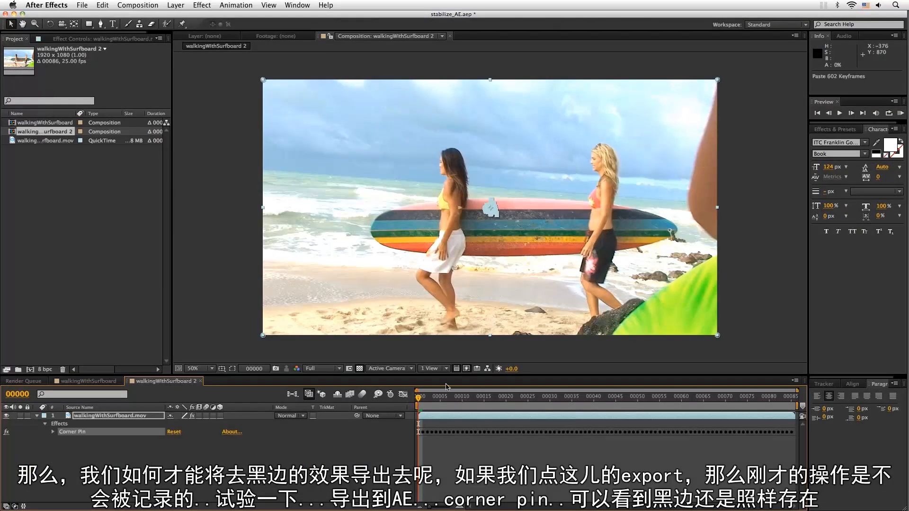
{"action": "key", "text": "space"}
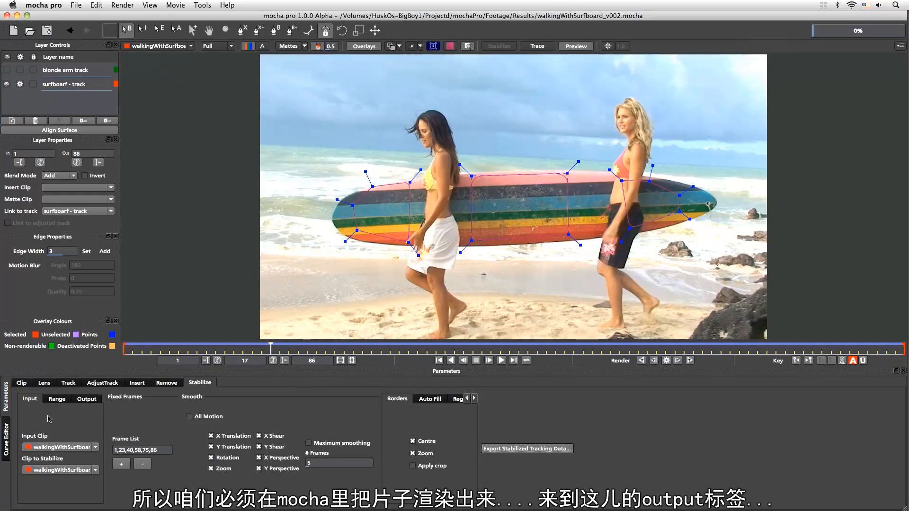
In mocha pro, render the current frame of the stabilized shot and select the Stabilize_walkingWithSurfboard clip as the output clip
{"action": "left_click", "coordinate": [86, 399]}
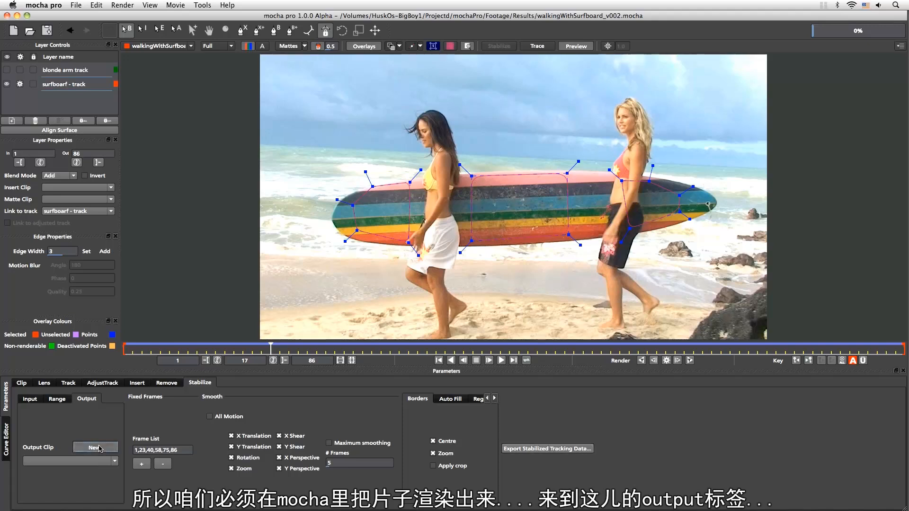
{"action": "left_click", "coordinate": [112, 458]}
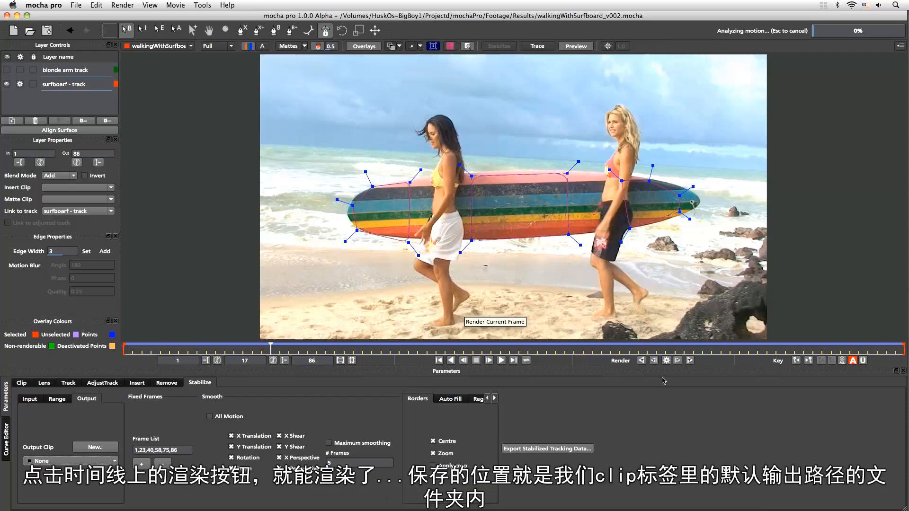
{"action": "left_click", "coordinate": [667, 362]}
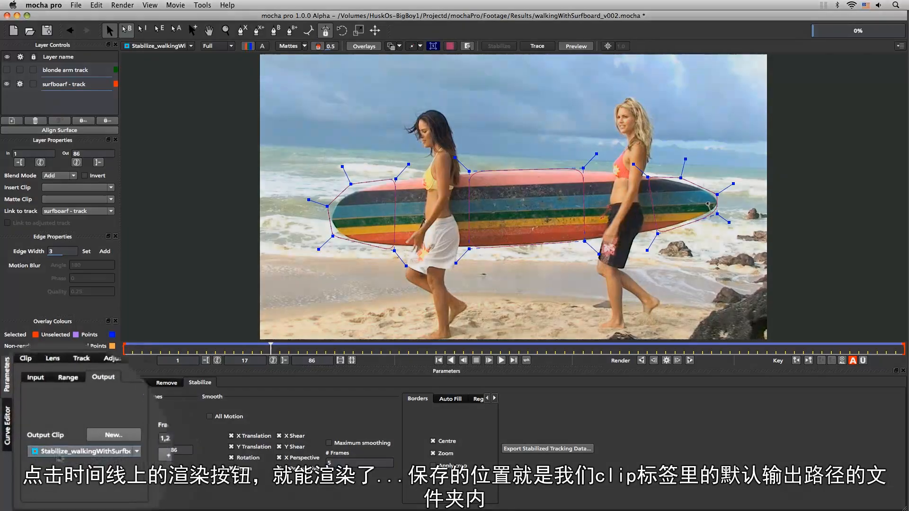
{"action": "left_click", "coordinate": [115, 461]}
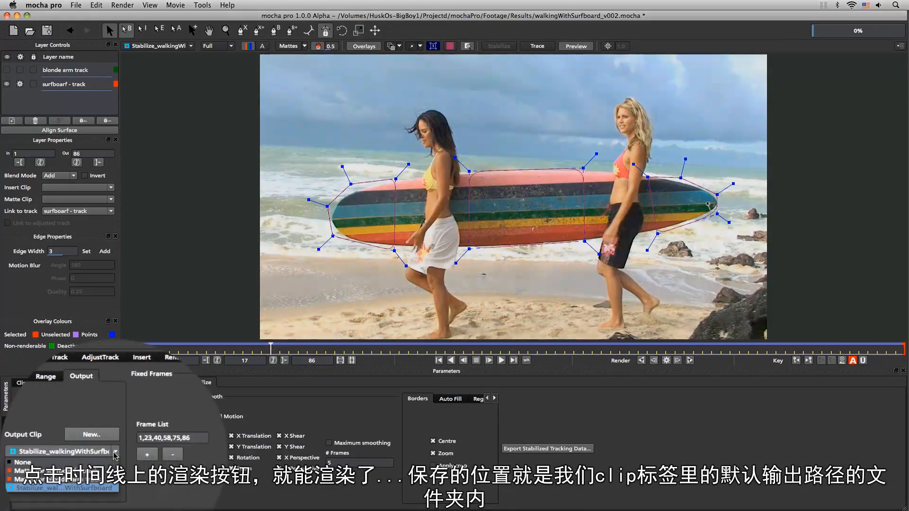
{"action": "left_click", "coordinate": [115, 488]}
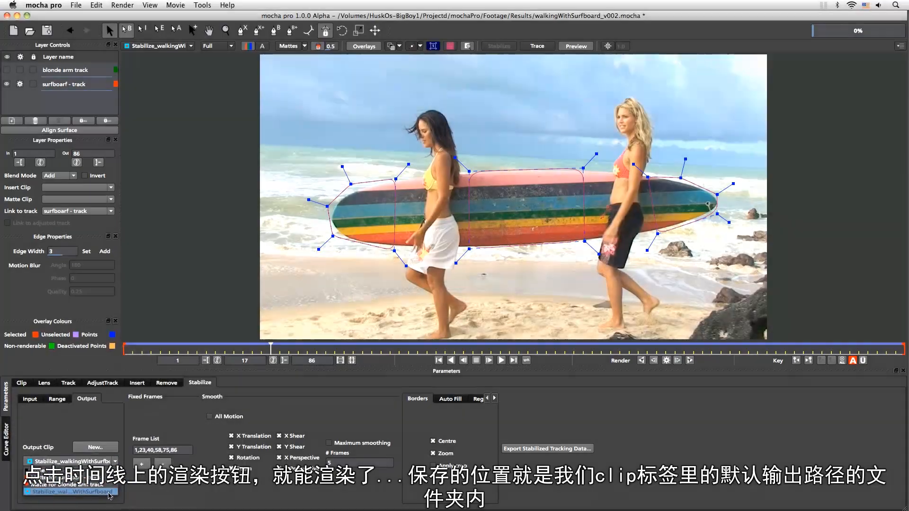
{"action": "left_click", "coordinate": [108, 493]}
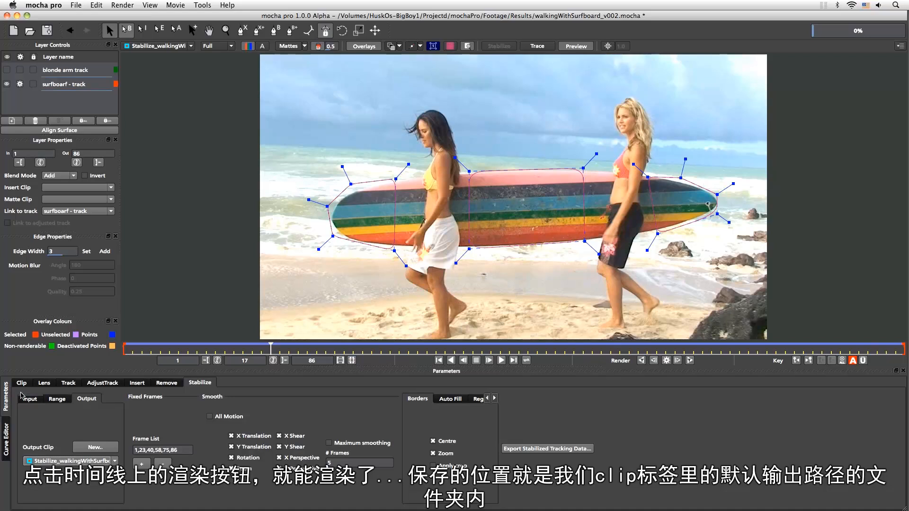
Check the default output directory of the walkingWithSurfboard clip and return to the stabilization settings
{"action": "left_click", "coordinate": [21, 382]}
{"action": "left_click", "coordinate": [93, 466]}
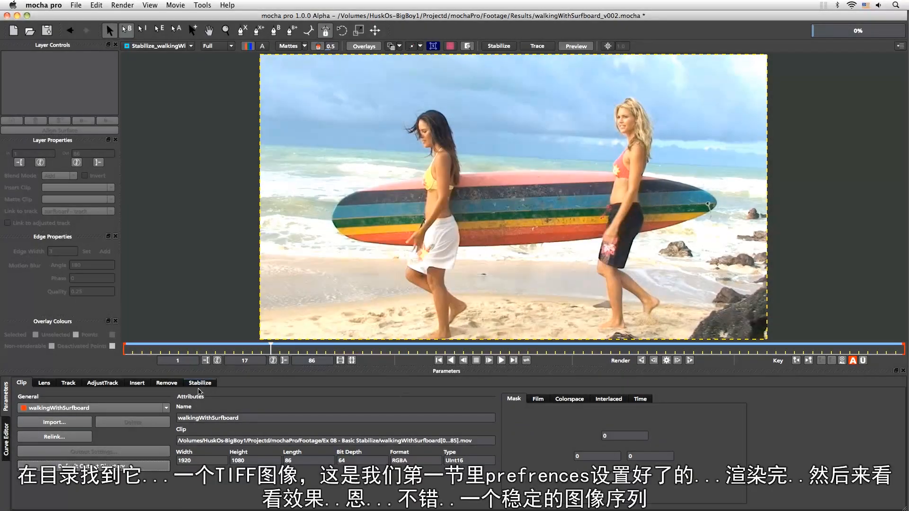
{"action": "left_click", "coordinate": [200, 383]}
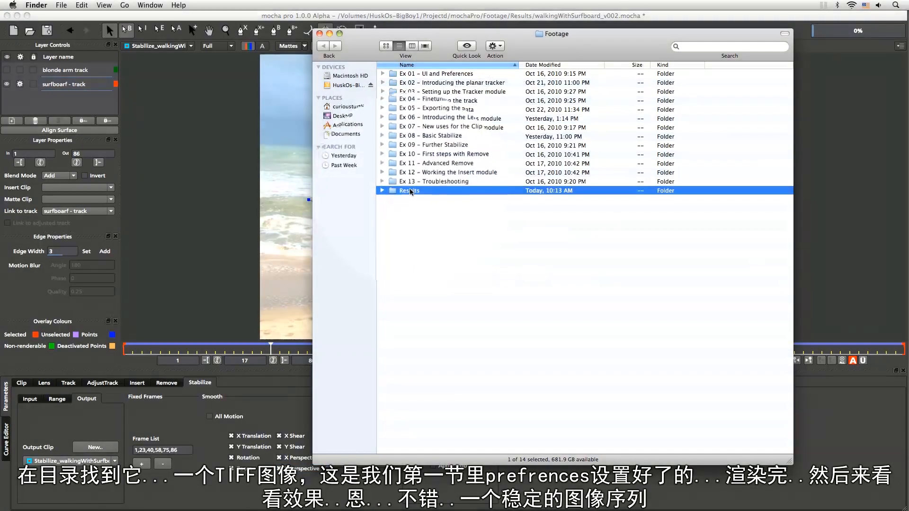
In Finder, open the Results folder and preview the rendered frame Stabilize_walkingWithSurfboard16.tif
{"action": "double_click", "coordinate": [411, 191]}
{"action": "left_click", "coordinate": [482, 74]}
{"action": "key", "text": "space"}
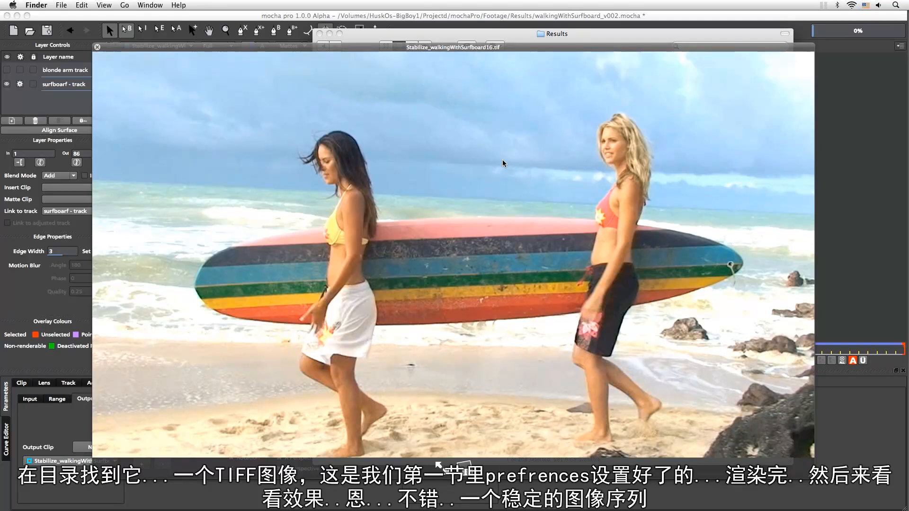
{"action": "key", "text": "space"}
Switch back to mocha pro and render the stabilized sequence forward from frame 1
{"action": "key", "text": "super+Tab"}
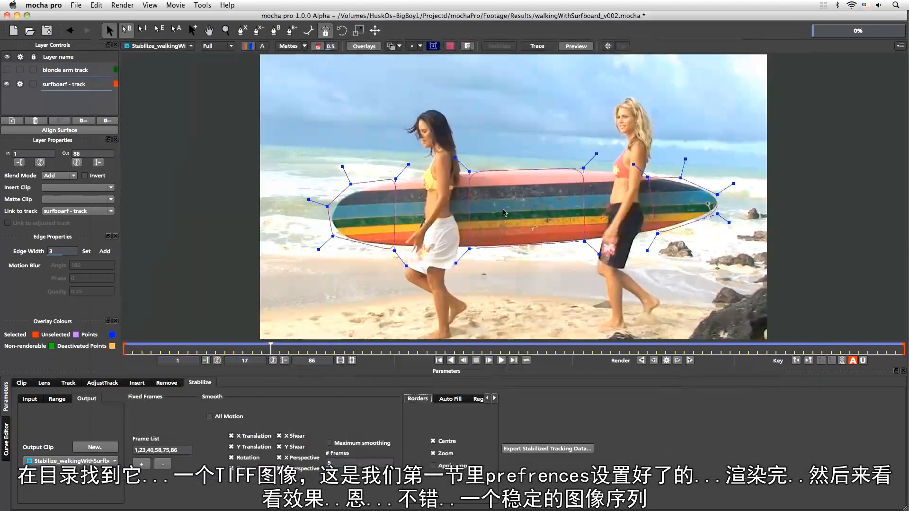
{"action": "left_click", "coordinate": [642, 360]}
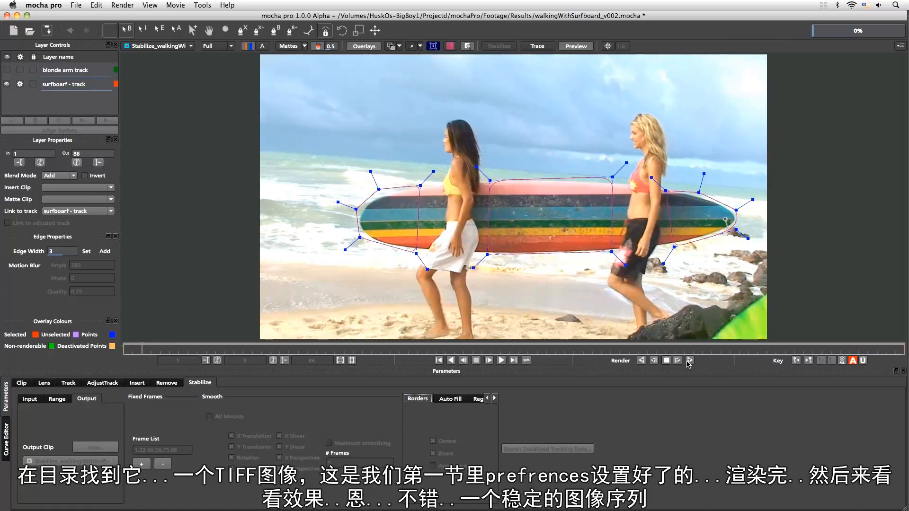
In Finder, sort the Results folder by name and preview the rendered TIFF frames in sequence, starting from Stabilize_walkingWithSurfboard00.tif
{"action": "key", "text": "super+Tab"}
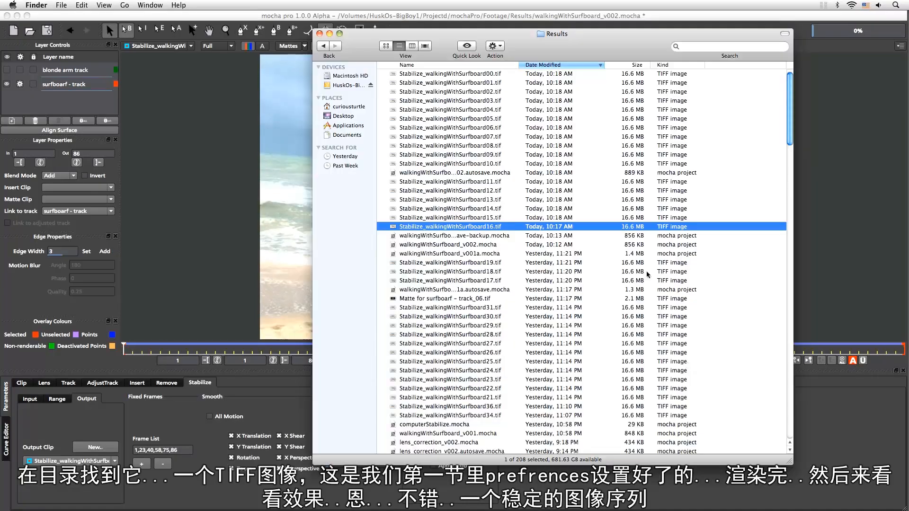
{"action": "left_click", "coordinate": [480, 74]}
{"action": "left_click", "coordinate": [488, 65]}
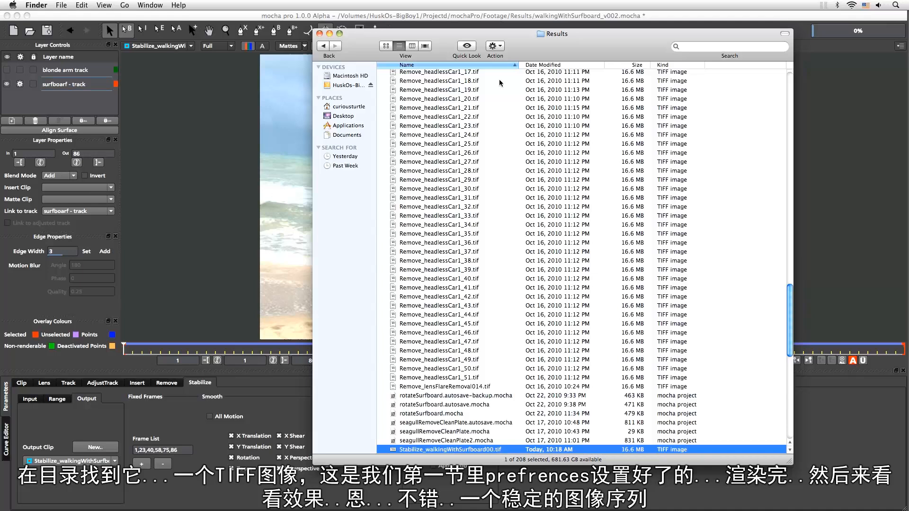
{"action": "key", "text": "space"}
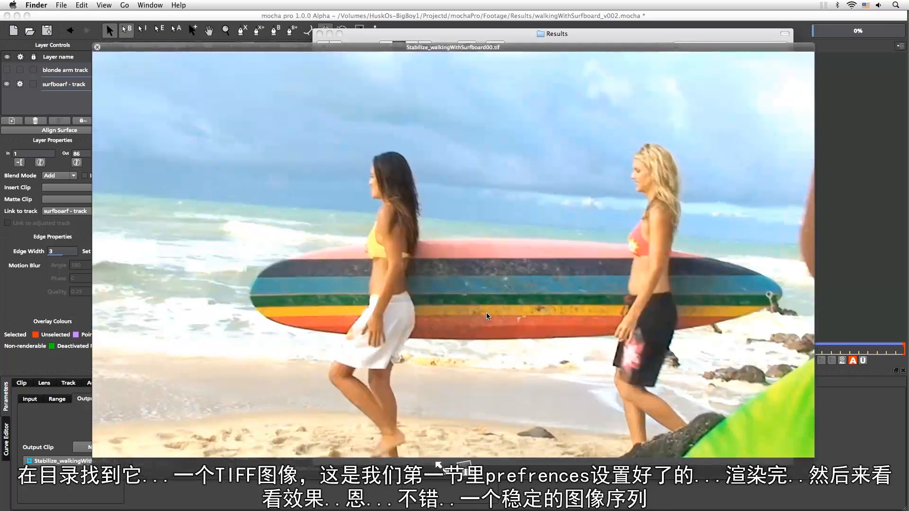
{"action": "key", "text": "Down"}
{"action": "key", "text": "Down"}
{"action": "key", "text": "Down"}
{"action": "key", "text": "Down"}
{"action": "key", "text": "Down"}
{"action": "key", "text": "Down"}
{"action": "key", "text": "Down"}
{"action": "key", "text": "Down"}
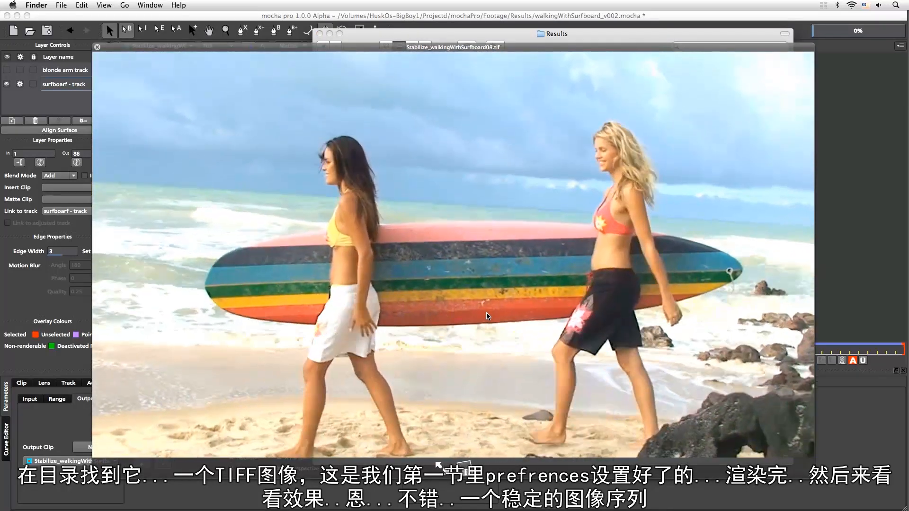
{"action": "key", "text": "Down"}
{"action": "key", "text": "Down"}
{"action": "key", "text": "Down"}
{"action": "key", "text": "Down"}
{"action": "key", "text": "Down"}
{"action": "key", "text": "Down"}
{"action": "key", "text": "Down"}
{"action": "key", "text": "Down"}
{"action": "key", "text": "Down"}
{"action": "key", "text": "Down"}
{"action": "key", "text": "Down"}
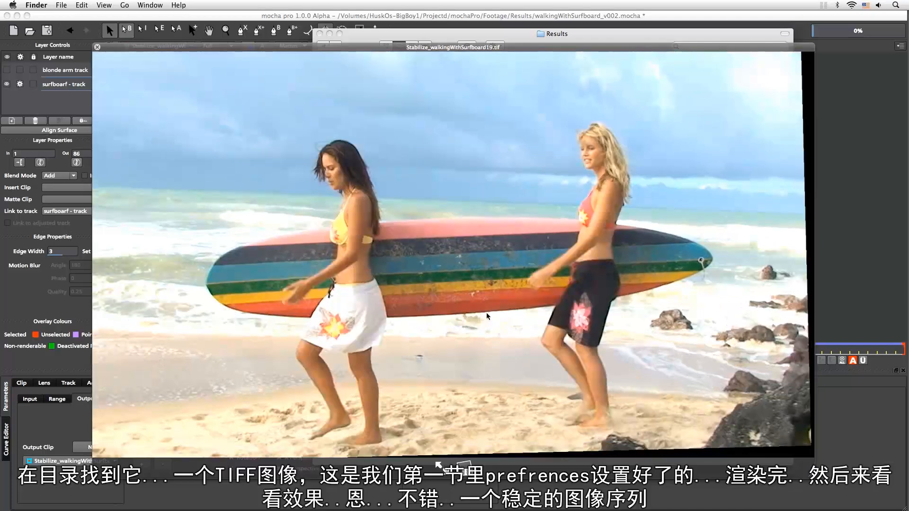
{"action": "key", "text": "Up"}
{"action": "key", "text": "Up"}
{"action": "key", "text": "Up"}
{"action": "key", "text": "Up"}
{"action": "key", "text": "Up"}
{"action": "key", "text": "Up"}
{"action": "key", "text": "Up"}
{"action": "key", "text": "Up"}
{"action": "key", "text": "Up"}
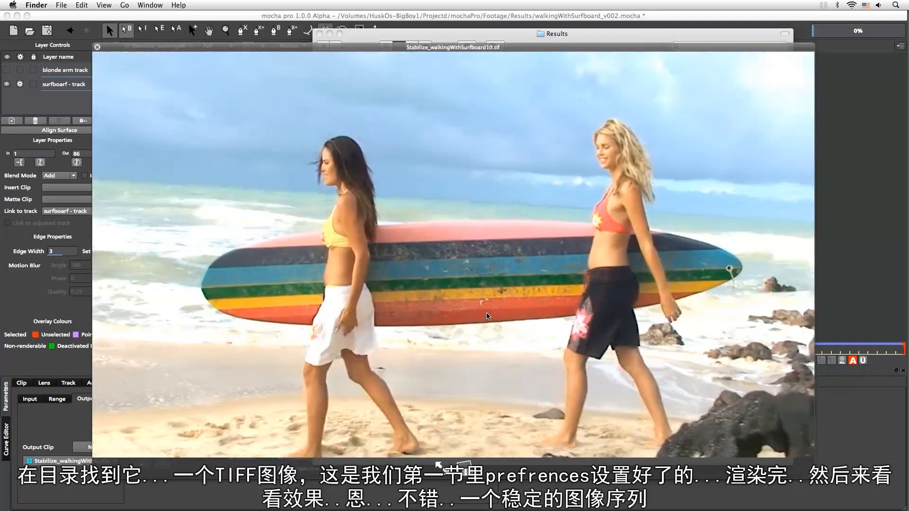
{"action": "key", "text": "Up"}
{"action": "key", "text": "Up"}
{"action": "key", "text": "Up"}
{"action": "key", "text": "Up"}
{"action": "key", "text": "Up"}
{"action": "key", "text": "Up"}
{"action": "key", "text": "Up"}
{"action": "key", "text": "Up"}
{"action": "key", "text": "Up"}
Back in mocha pro, turn off the Centre and Zoom border options and switch the viewer to the original walkingWithSurfboard clip
{"action": "key", "text": "super+Tab"}
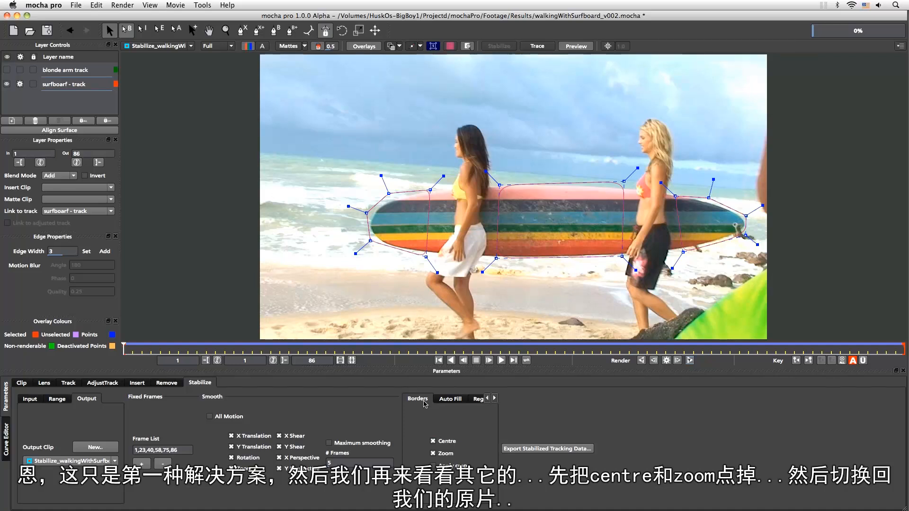
{"action": "left_click", "coordinate": [445, 441]}
{"action": "left_click", "coordinate": [436, 454]}
{"action": "left_click", "coordinate": [298, 351]}
{"action": "left_click_drag", "start_coordinate": [299, 351], "coordinate": [122, 350]}
{"action": "left_click", "coordinate": [158, 46]}
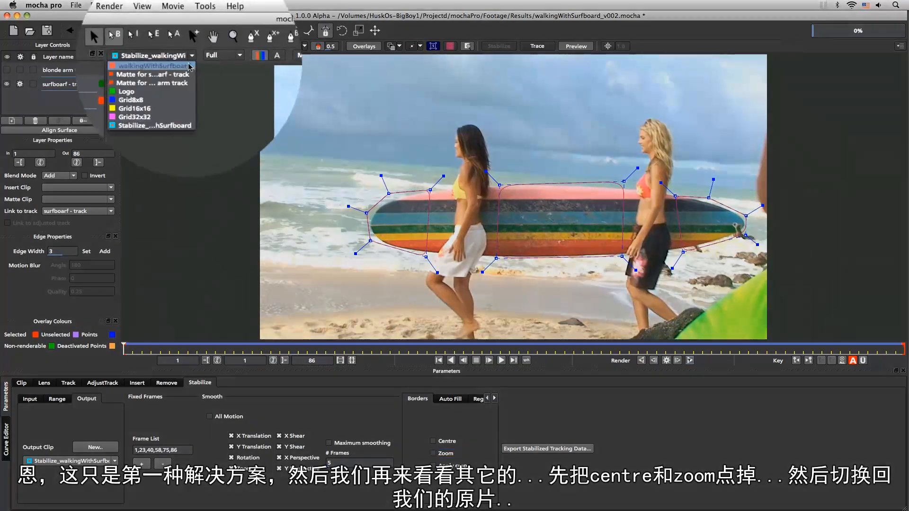
{"action": "left_click", "coordinate": [184, 67]}
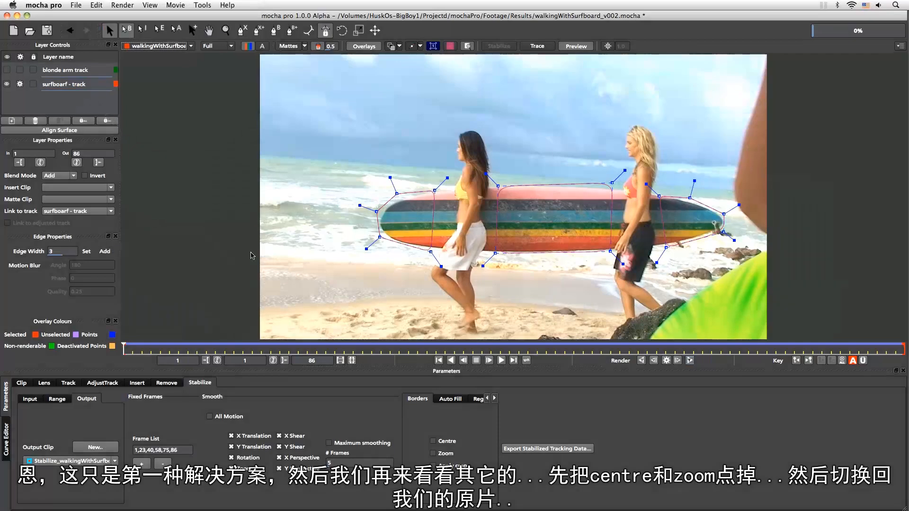
Move to frame 29 and open the Auto Fill options of the stabilization
{"action": "left_click_drag", "start_coordinate": [126, 349], "coordinate": [382, 352]}
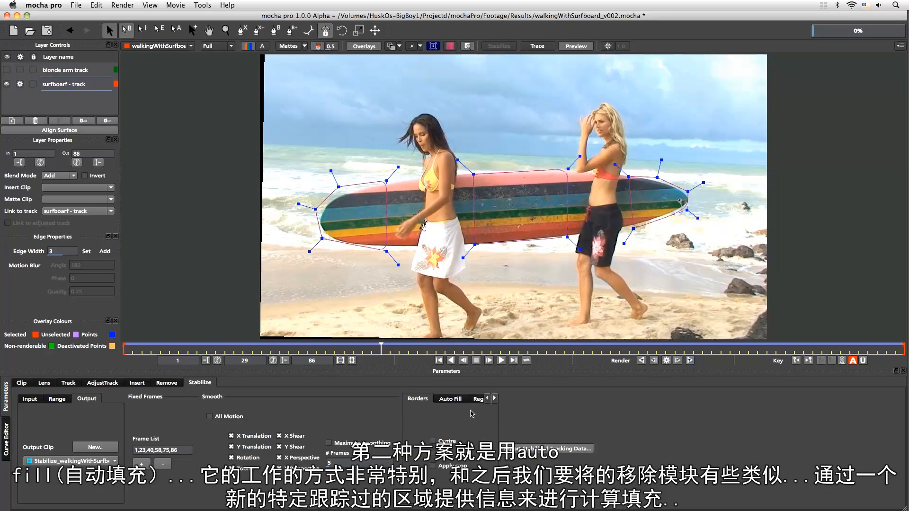
{"action": "left_click", "coordinate": [456, 400]}
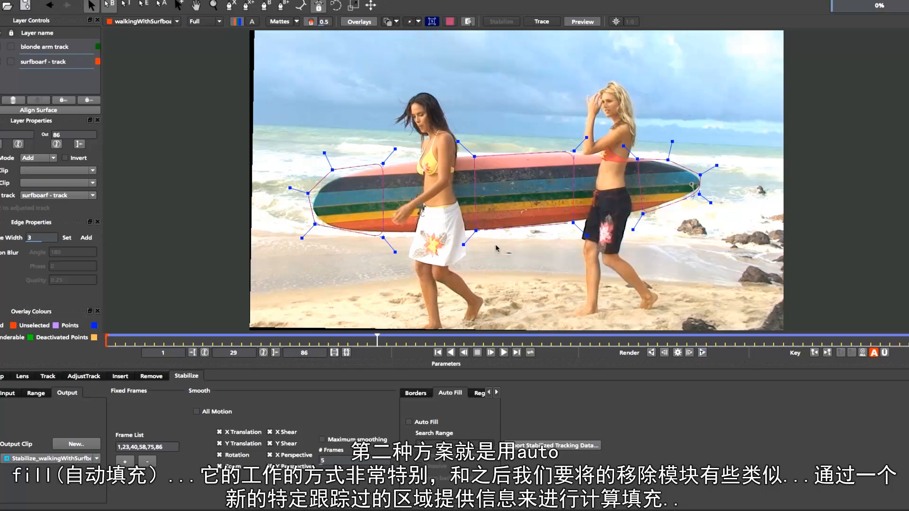
Draw a four-point X-Spline shape around the sky in the frame's upper-left corner at frame 29
{"action": "key", "text": "z"}
{"action": "left_click_drag", "start_coordinate": [496, 198], "coordinate": [484, 260]}
{"action": "key", "text": "x"}
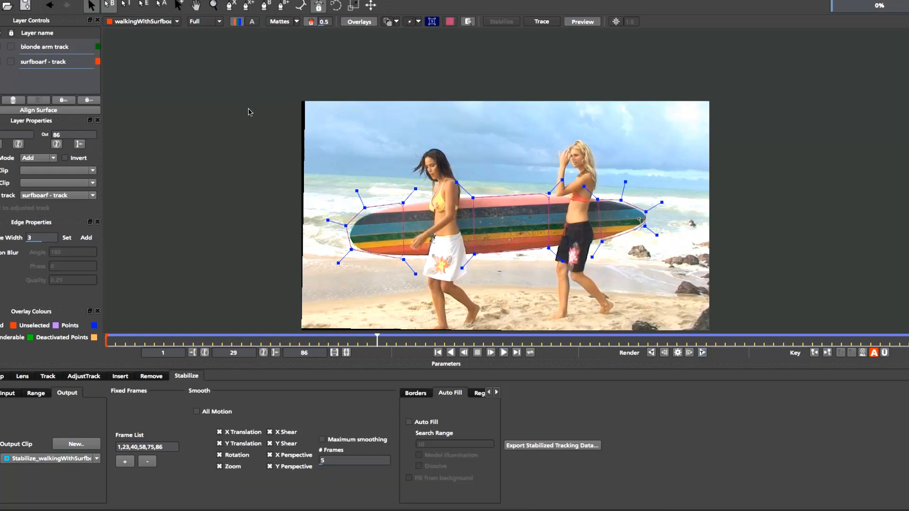
{"action": "left_click", "coordinate": [232, 6]}
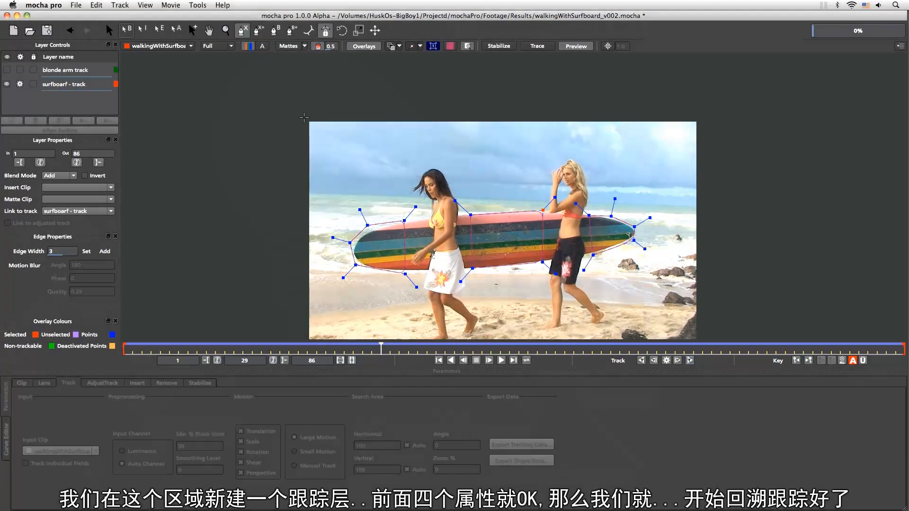
{"action": "left_click", "coordinate": [306, 119]}
{"action": "left_click", "coordinate": [308, 194]}
{"action": "left_click", "coordinate": [403, 197]}
{"action": "left_click", "coordinate": [406, 113]}
{"action": "right_click", "coordinate": [405, 118]}
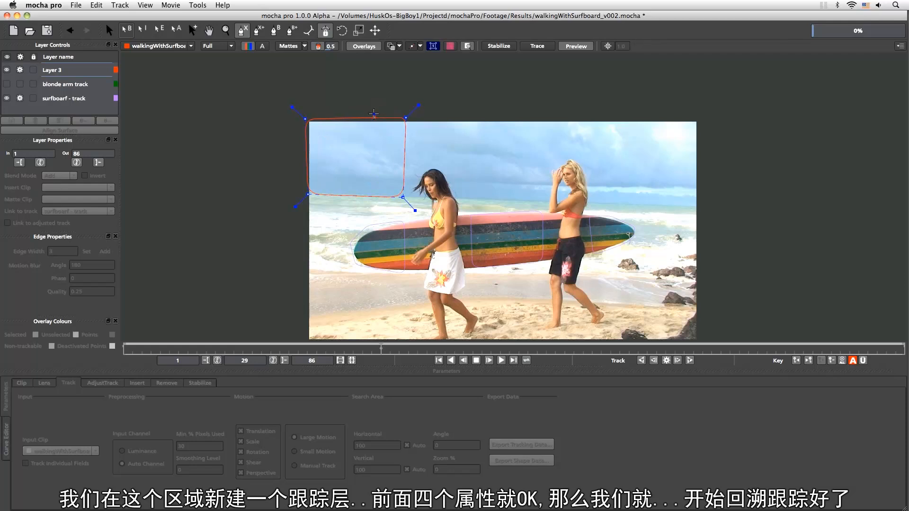
Move the sky shape's left and lower points outward so that it extends past the frame's left edge
{"action": "left_click_drag", "start_coordinate": [307, 194], "coordinate": [300, 202]}
{"action": "left_click_drag", "start_coordinate": [403, 197], "coordinate": [402, 203]}
{"action": "left_click_drag", "start_coordinate": [305, 118], "coordinate": [299, 115]}
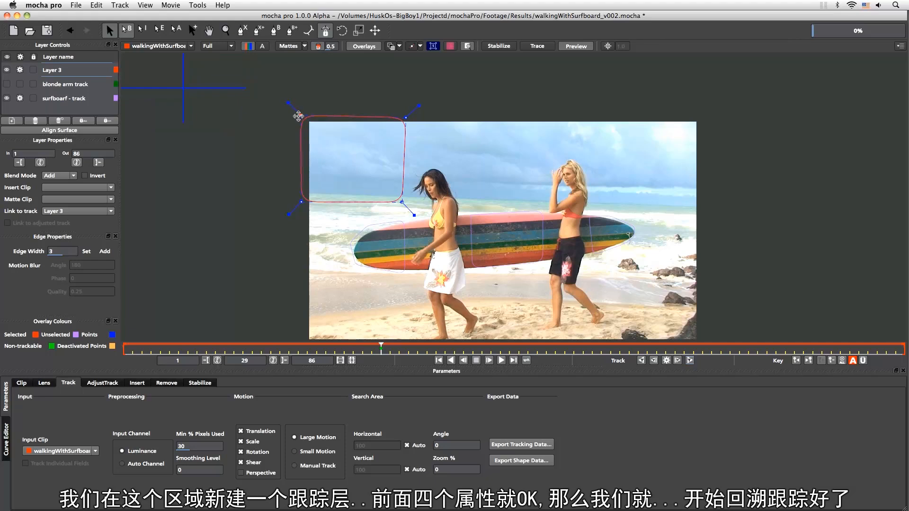
{"action": "left_click_drag", "start_coordinate": [302, 203], "coordinate": [298, 201]}
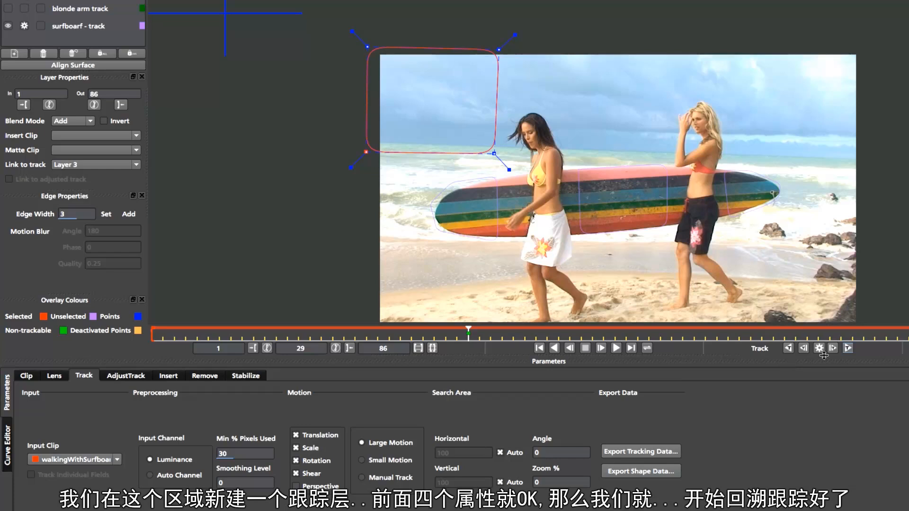
Set the out point to frame 29, start tracking backwards and interrupt the track after a few frames
{"action": "left_click", "coordinate": [349, 348]}
{"action": "left_click", "coordinate": [789, 348]}
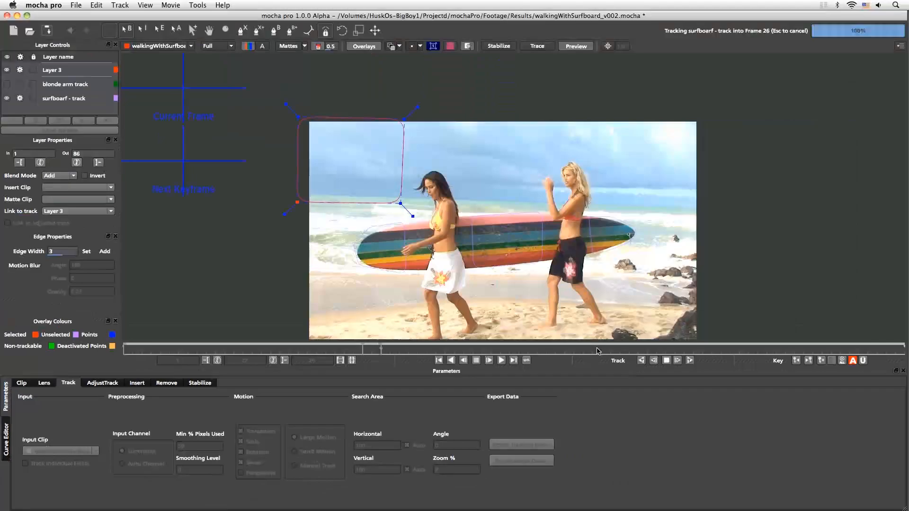
{"action": "key", "text": "Escape"}
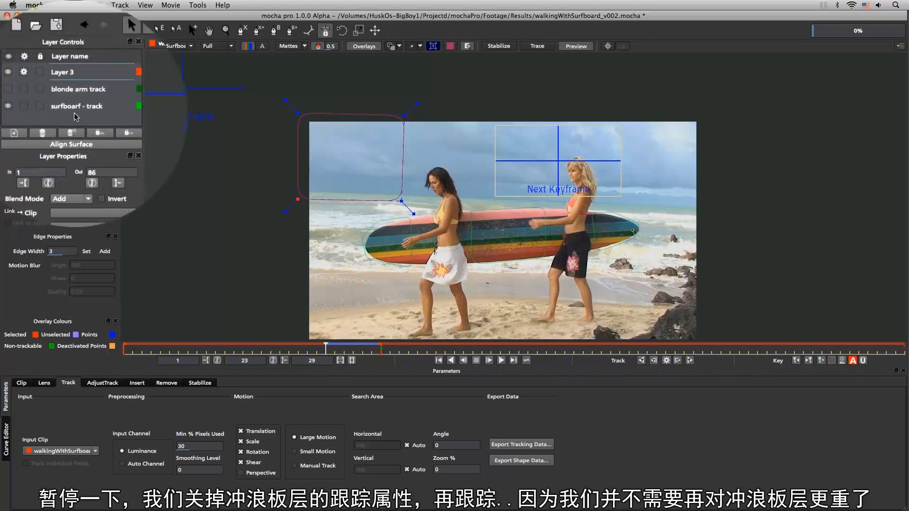
Track Layer 3 backwards to frame 1 with processing turned off for the surfboarf - track layer, and scrub through the result
{"action": "left_click", "coordinate": [641, 360]}
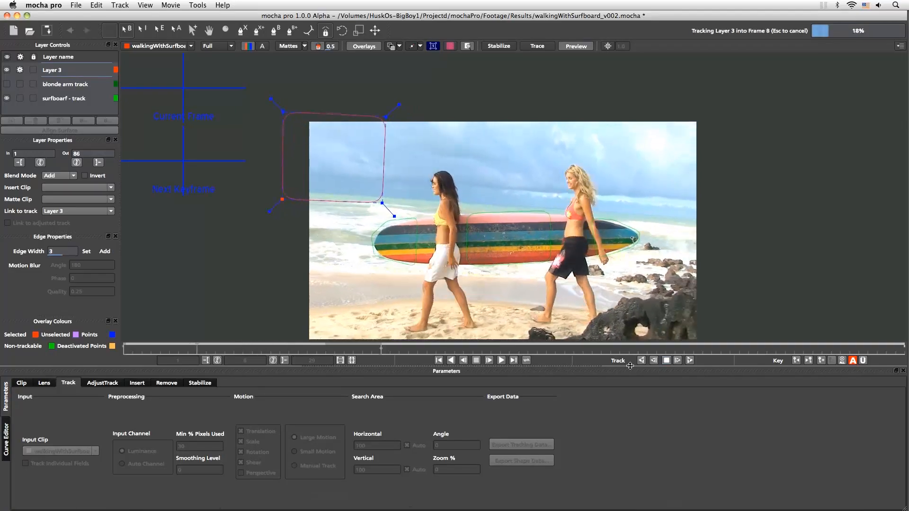
{"action": "left_click_drag", "start_coordinate": [125, 349], "coordinate": [153, 348]}
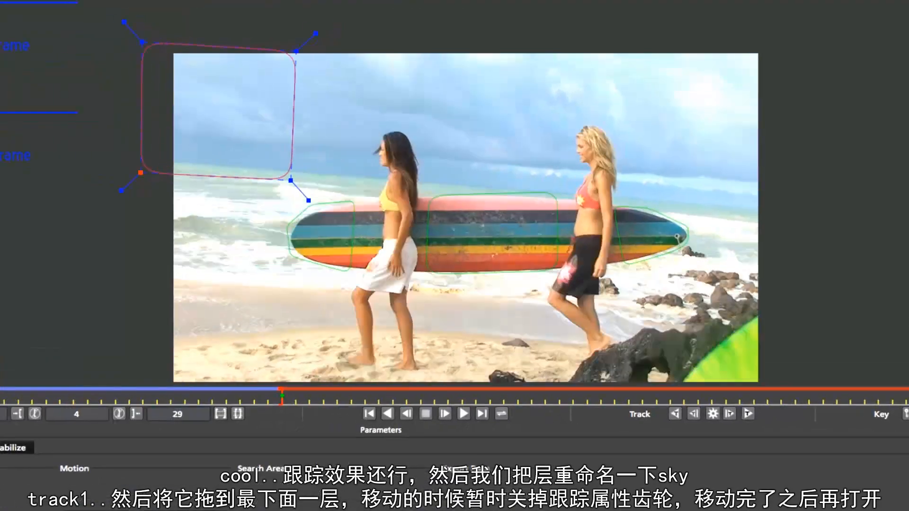
{"action": "left_click_drag", "start_coordinate": [0, 389], "coordinate": [89, 389]}
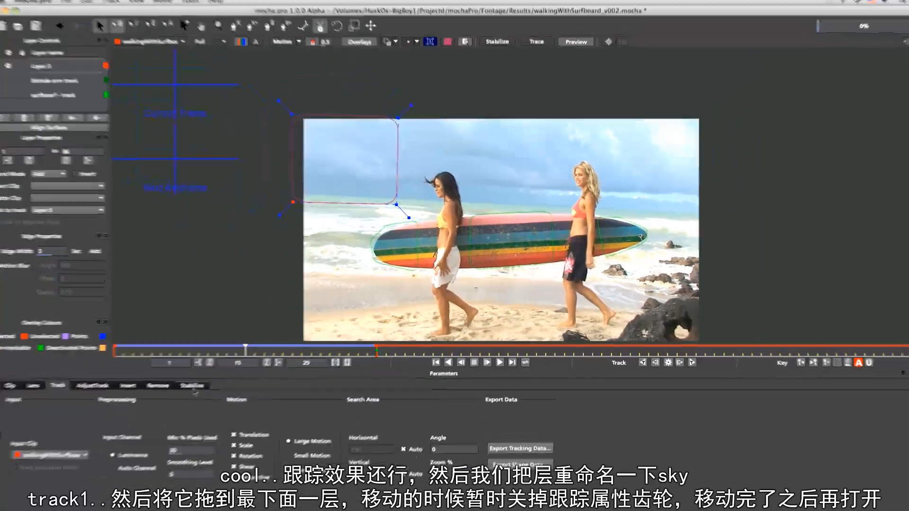
Rename Layer 3 to sky track1 and, with its processing turned off, move it to the bottom of the layer stack
{"action": "double_click", "coordinate": [53, 70]}
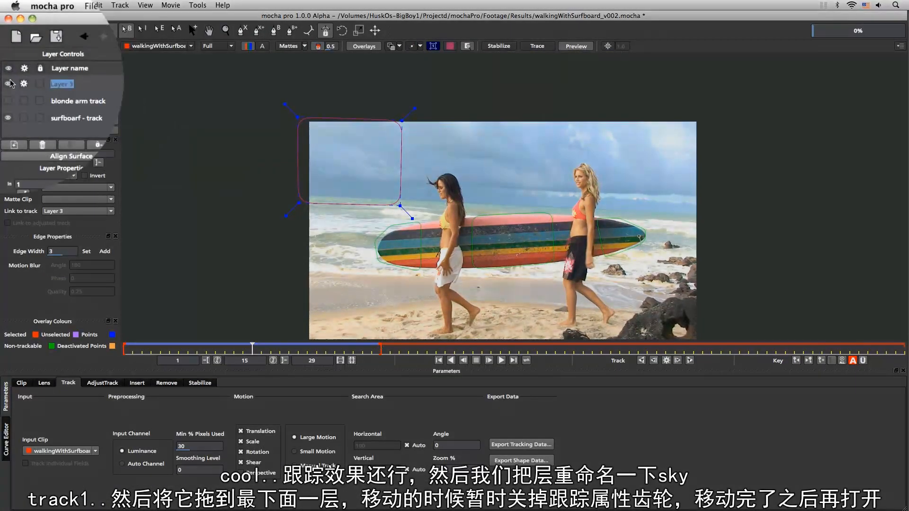
{"action": "type", "text": "sky track1"}
{"action": "key", "text": "Return"}
{"action": "left_click", "coordinate": [24, 84]}
{"action": "left_click_drag", "start_coordinate": [74, 85], "coordinate": [79, 113]}
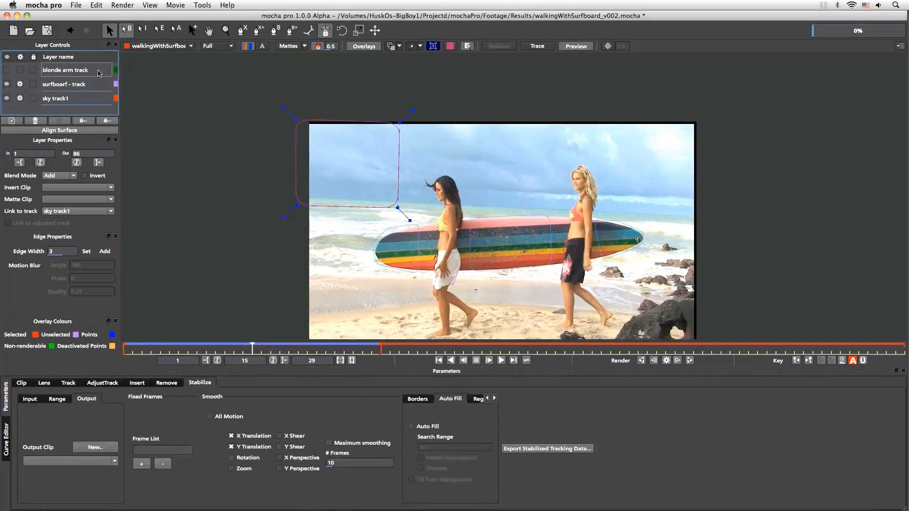
Select the surfboarf - track layer, go to frame 11 and turn on Auto Fill for its stabilization
{"action": "left_click", "coordinate": [65, 86]}
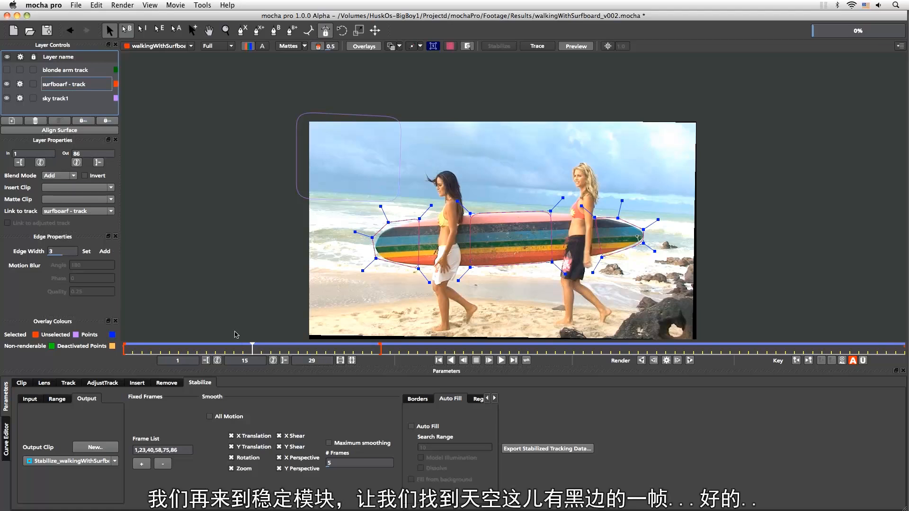
{"action": "left_click_drag", "start_coordinate": [249, 349], "coordinate": [212, 350]}
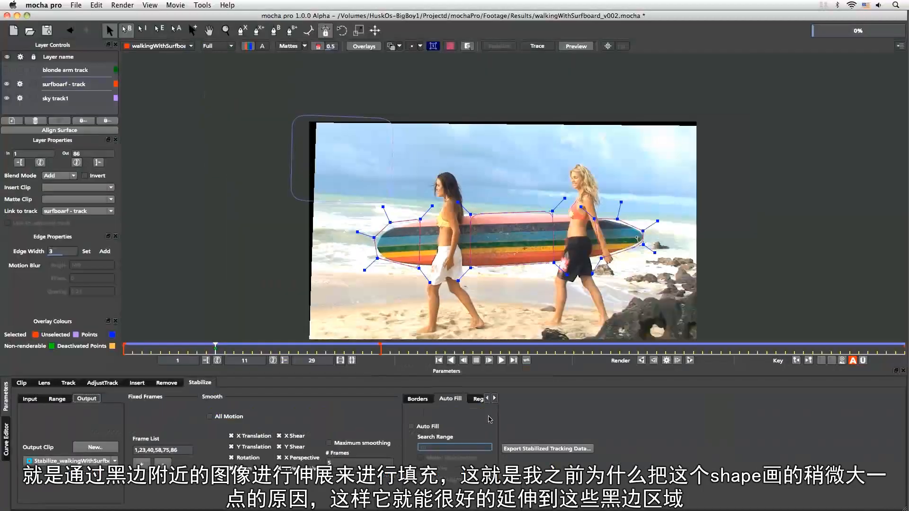
{"action": "left_click", "coordinate": [411, 427]}
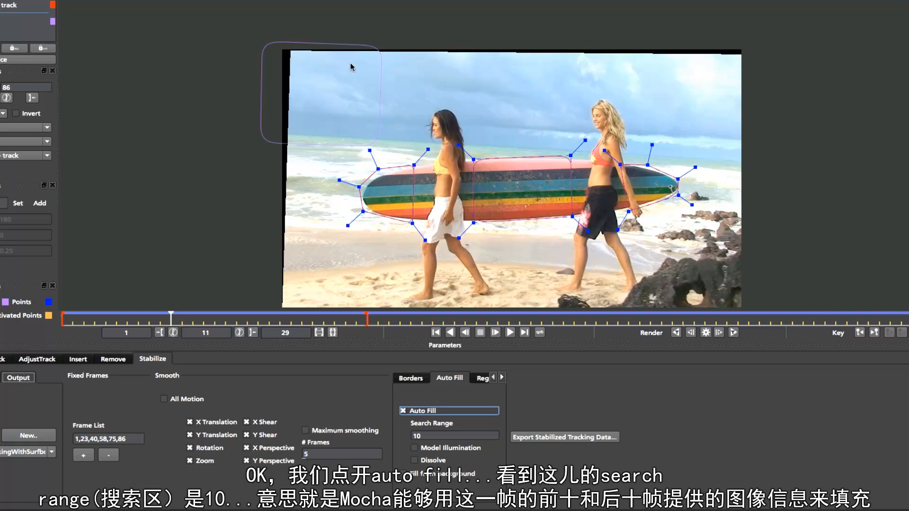
Set the Auto Fill search range to 4
{"action": "left_click", "coordinate": [428, 438]}
{"action": "key", "text": "BackSpace"}
{"action": "key", "text": "BackSpace"}
{"action": "type", "text": "4"}
{"action": "key", "text": "Tab"}
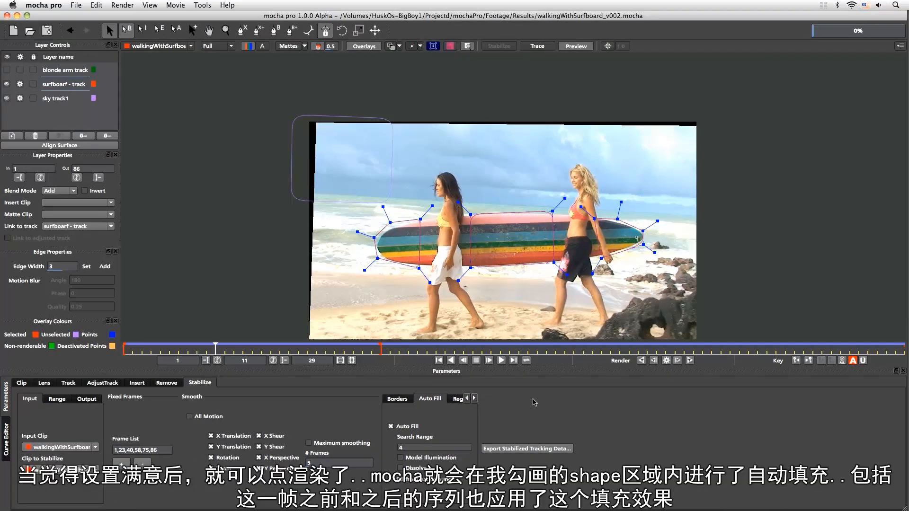
Render the stabilized frame 11 and inspect the seam of the filled sky corner up close
{"action": "left_click", "coordinate": [666, 361]}
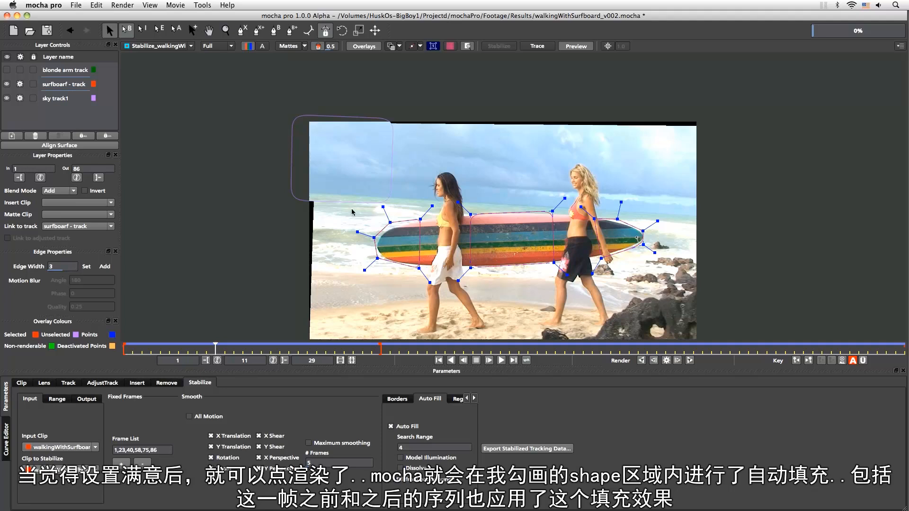
{"action": "key", "text": "z"}
{"action": "left_click_drag", "start_coordinate": [336, 206], "coordinate": [347, 90]}
{"action": "key", "text": "x"}
{"action": "left_click_drag", "start_coordinate": [343, 144], "coordinate": [361, 260]}
{"action": "key", "text": "s"}
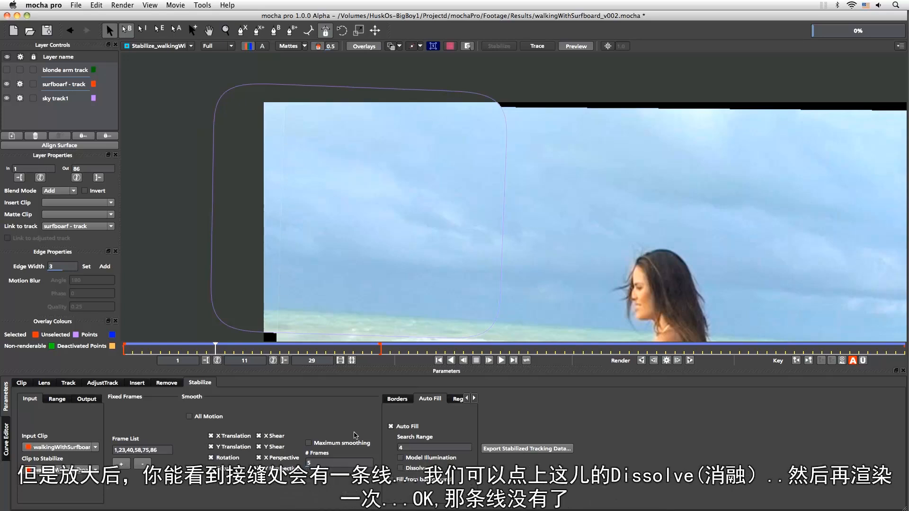
Turn on Dissolve for the Auto Fill, re-render frame 11 and check the seam in the sky
{"action": "left_click", "coordinate": [400, 468]}
{"action": "left_click", "coordinate": [667, 361]}
{"action": "key", "text": "z"}
{"action": "left_click_drag", "start_coordinate": [428, 232], "coordinate": [371, 57]}
{"action": "key", "text": "x"}
{"action": "left_click_drag", "start_coordinate": [376, 141], "coordinate": [407, 308]}
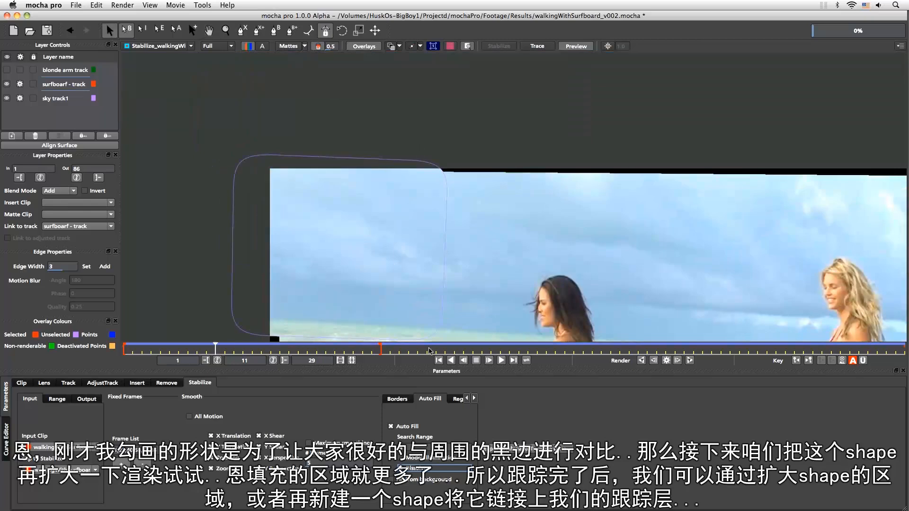
Hide the layer outlines to compare the filled sky with the remaining black edge, and show them again
{"action": "left_click_drag", "start_coordinate": [395, 250], "coordinate": [395, 271]}
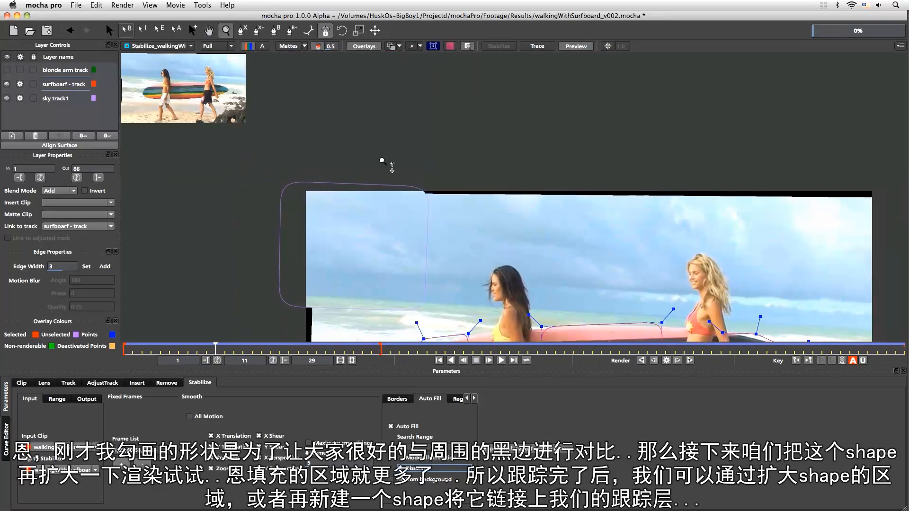
{"action": "left_click", "coordinate": [395, 47]}
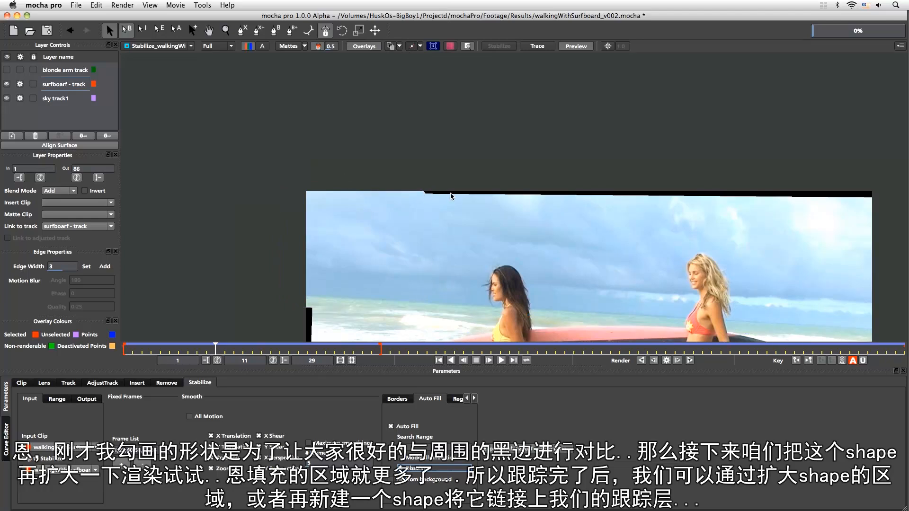
{"action": "left_click", "coordinate": [390, 46]}
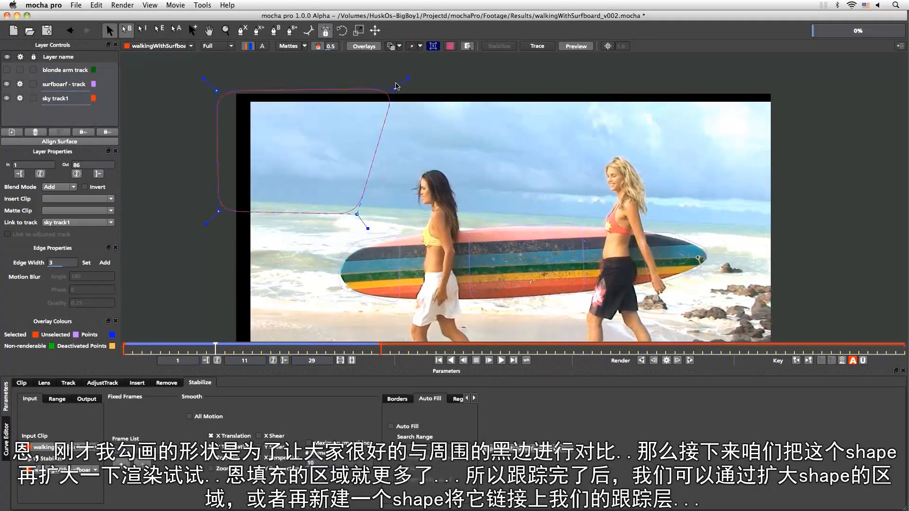
Extend the sky track1 shape along the frame's upper edge and past its upper-left corner, and save the project
{"action": "left_click_drag", "start_coordinate": [400, 85], "coordinate": [546, 84]}
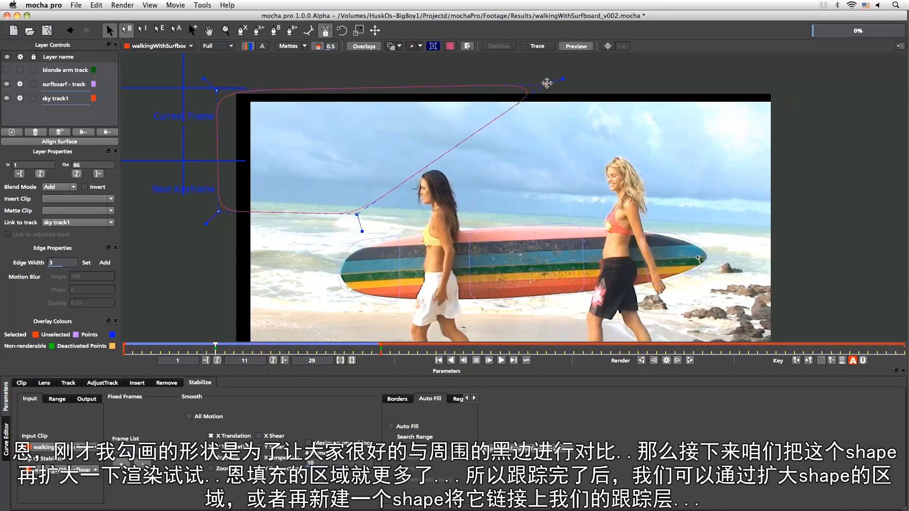
{"action": "left_click_drag", "start_coordinate": [204, 79], "coordinate": [194, 67]}
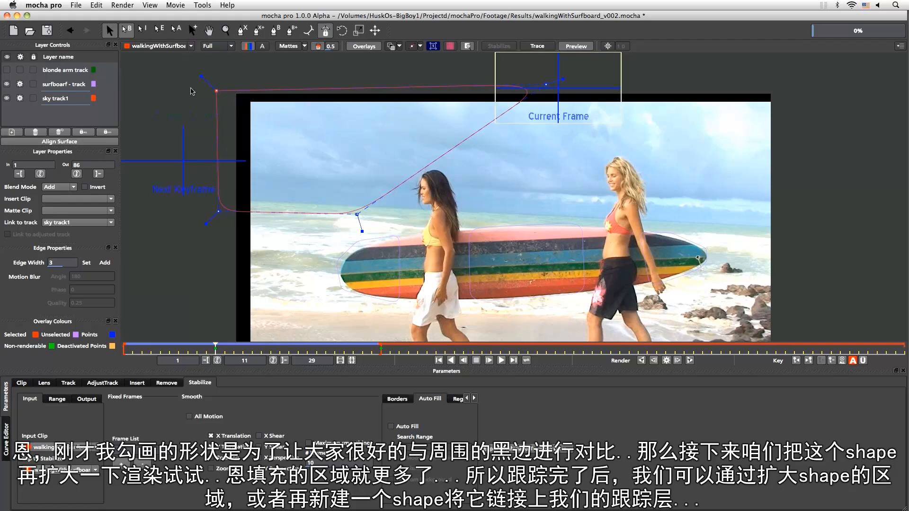
{"action": "left_click", "coordinate": [391, 426]}
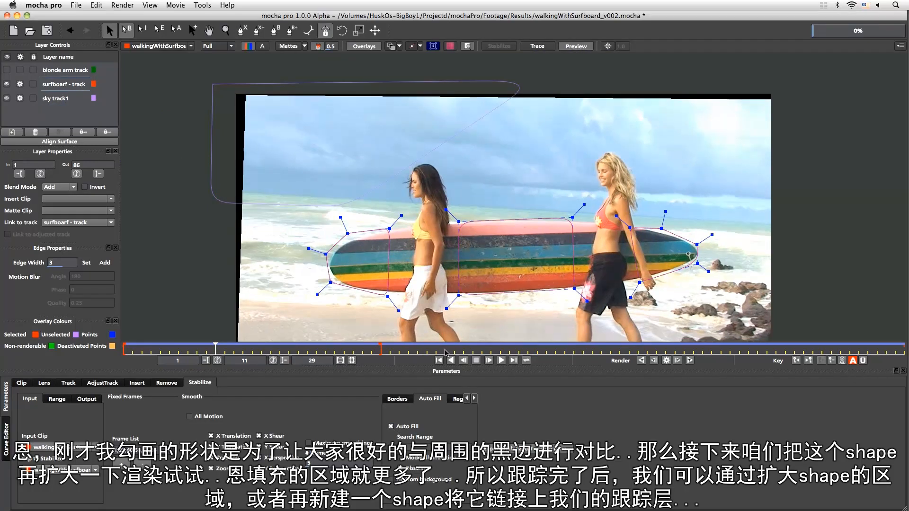
{"action": "key", "text": "super+s"}
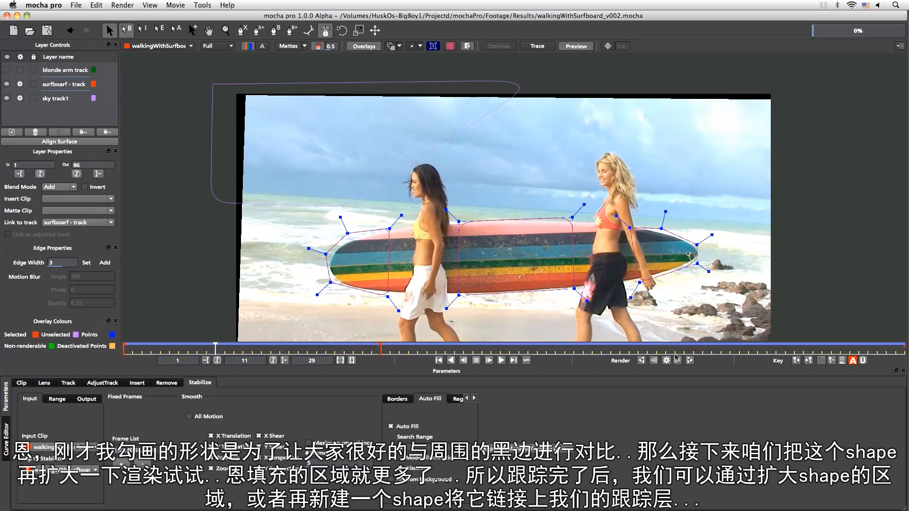
Re-render frame 11 with the surfboarf - track layer selected and hide the layer outlines
{"action": "left_click", "coordinate": [667, 360]}
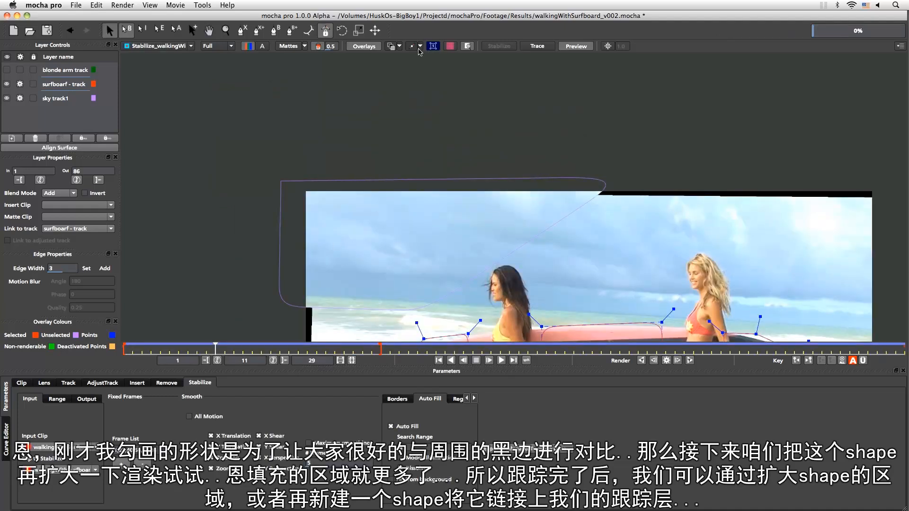
{"action": "left_click", "coordinate": [396, 46]}
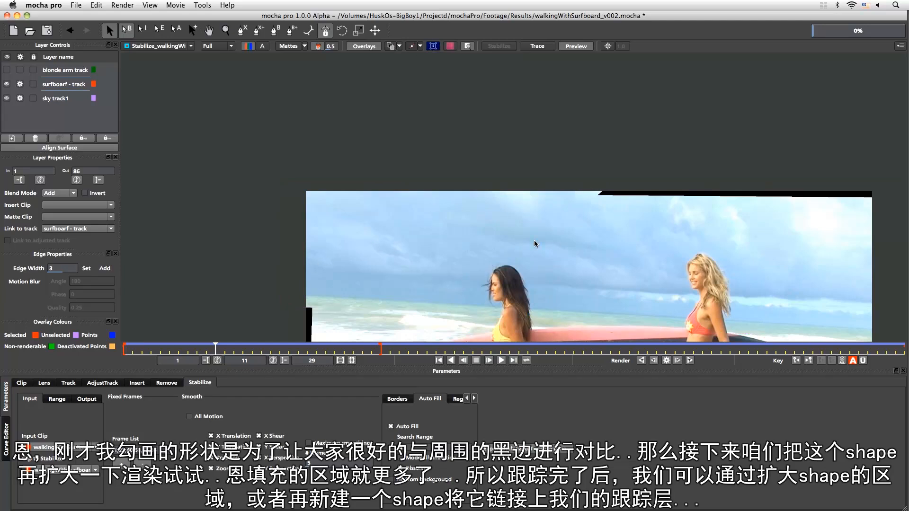
{"action": "key", "text": "z"}
{"action": "mouse_move", "coordinate": [419, 247]}
{"action": "left_mouse_down"}
{"action": "mouse_move", "coordinate": [436, 310]}
{"action": "mouse_move", "coordinate": [433, 217]}
{"action": "mouse_move", "coordinate": [417, 229]}
{"action": "left_mouse_up"}
{"action": "key", "text": "x"}
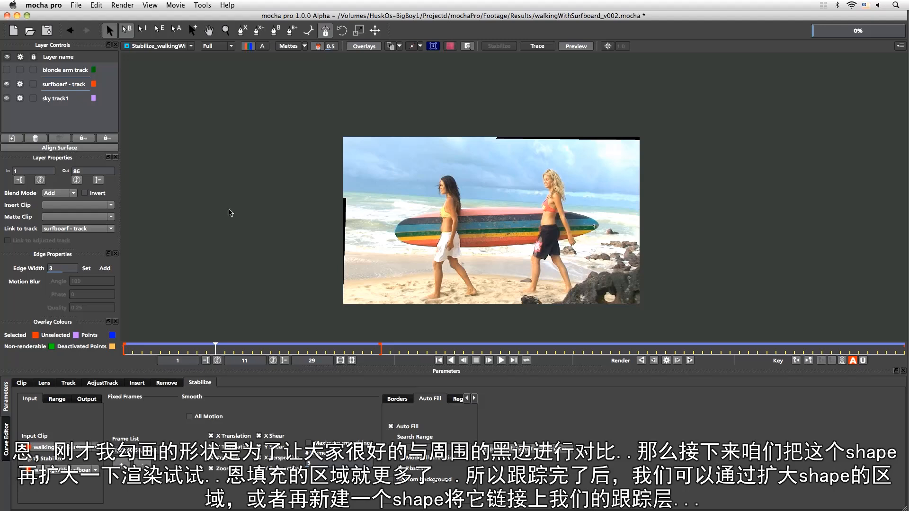
Examine the filled sky and the black edges outside the sky shape in the rendered frame
{"action": "key", "text": "z"}
{"action": "left_click_drag", "start_coordinate": [371, 256], "coordinate": [368, 114]}
{"action": "key", "text": "x"}
{"action": "left_click_drag", "start_coordinate": [363, 232], "coordinate": [419, 294]}
{"action": "key", "text": "z"}
{"action": "key", "text": "x"}
{"action": "left_click_drag", "start_coordinate": [421, 292], "coordinate": [327, 327]}
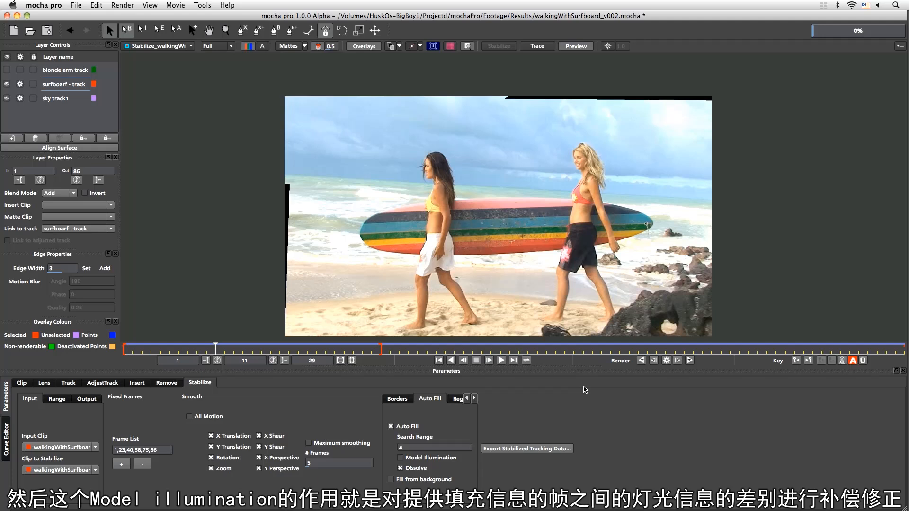
Turn on Fill from background for the Auto Fill and render frame 11
{"action": "left_click", "coordinate": [394, 480]}
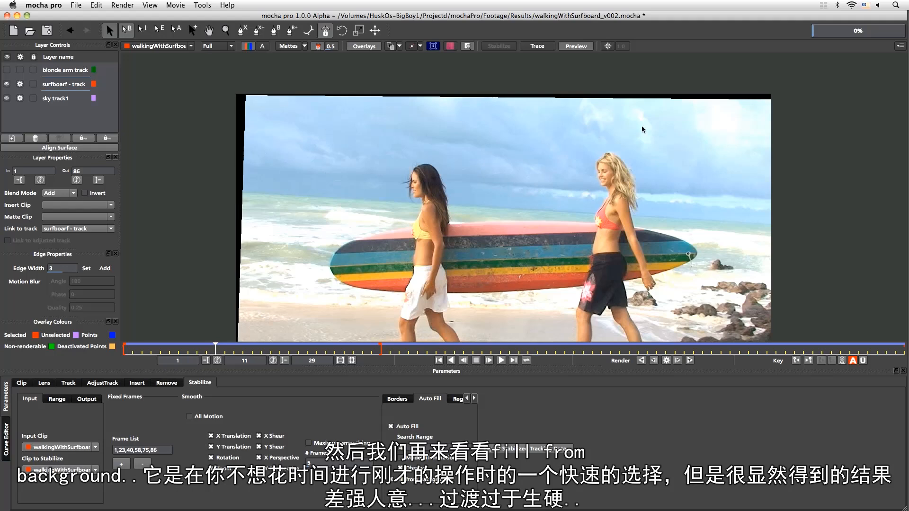
{"action": "left_click", "coordinate": [667, 361]}
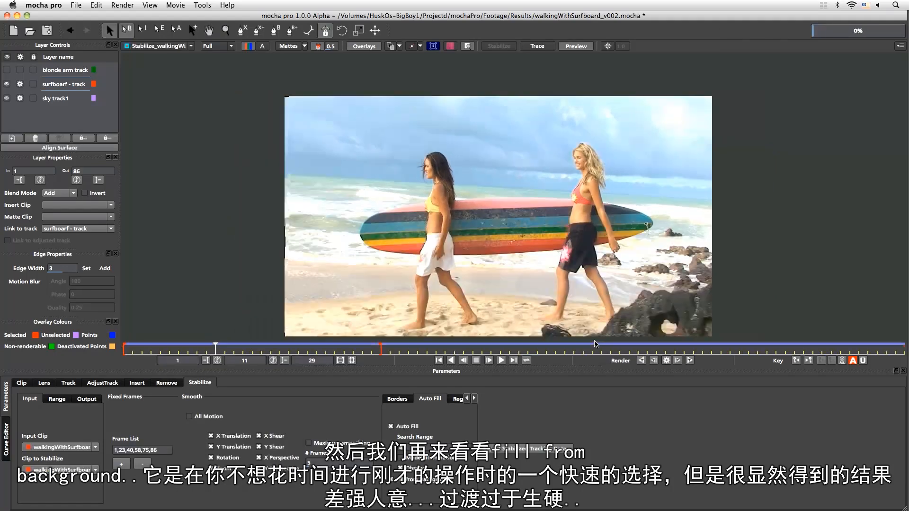
{"action": "key", "text": "z"}
{"action": "left_click_drag", "start_coordinate": [313, 233], "coordinate": [303, 66]}
{"action": "key", "text": "x"}
Examine the background-filled edges and upper corners of the rendered frame up close
{"action": "left_click_drag", "start_coordinate": [289, 205], "coordinate": [333, 151]}
{"action": "key", "text": "z"}
{"action": "key", "text": "x"}
{"action": "left_click_drag", "start_coordinate": [330, 165], "coordinate": [354, 407]}
{"action": "left_click_drag", "start_coordinate": [329, 134], "coordinate": [373, 172]}
{"action": "key", "text": "z"}
{"action": "key", "text": "x"}
{"action": "left_click_drag", "start_coordinate": [384, 279], "coordinate": [356, 165]}
{"action": "left_click_drag", "start_coordinate": [430, 172], "coordinate": [297, 299]}
{"action": "left_click_drag", "start_coordinate": [570, 177], "coordinate": [276, 321]}
{"action": "left_click_drag", "start_coordinate": [460, 205], "coordinate": [417, 318]}
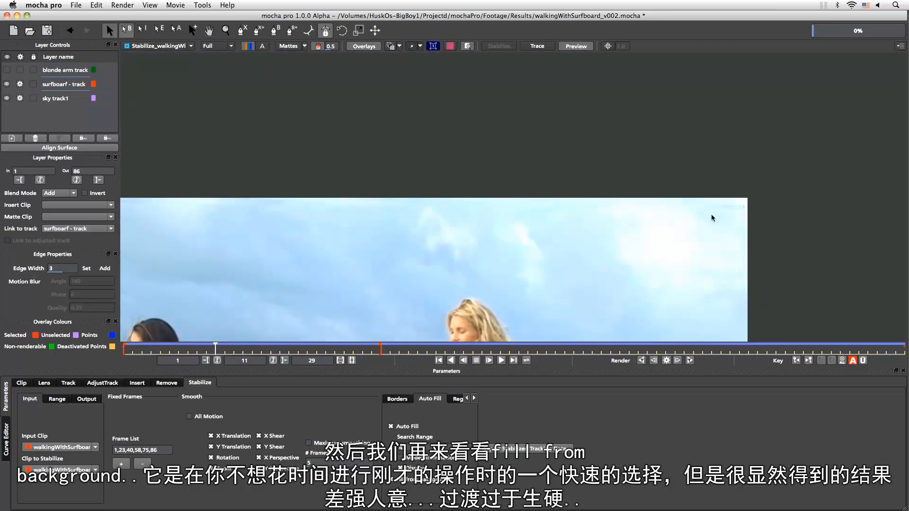
{"action": "key", "text": "z"}
{"action": "left_click_drag", "start_coordinate": [353, 316], "coordinate": [583, 216]}
{"action": "key", "text": "x"}
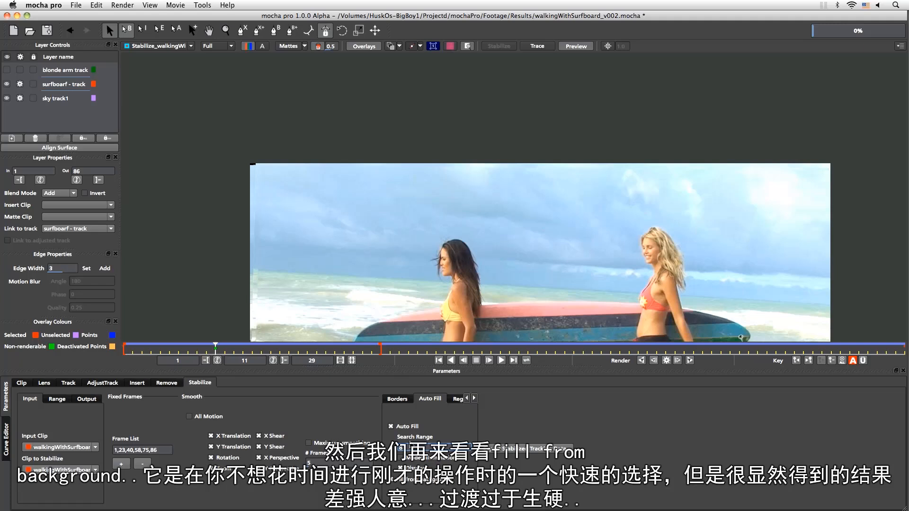
Render frame 11 again and check the filled left edge and upper-right corner of the sky
{"action": "left_click", "coordinate": [667, 361]}
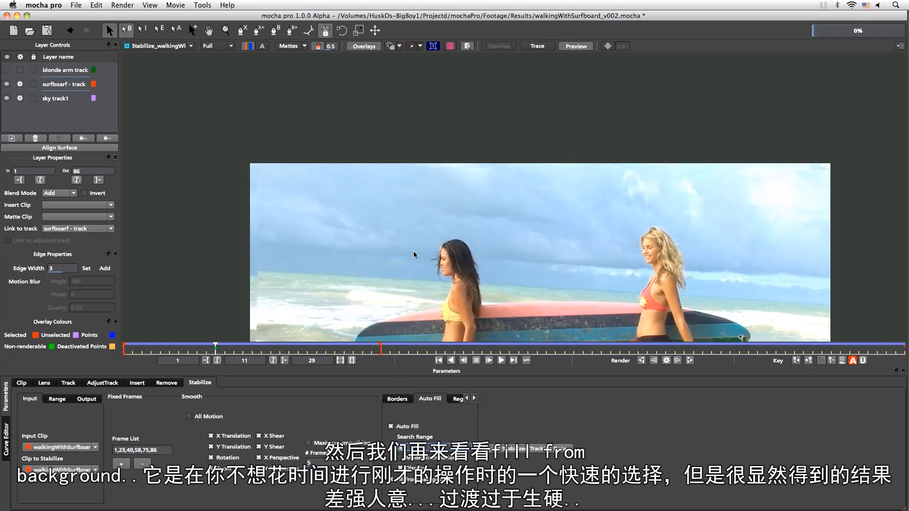
{"action": "key", "text": "x"}
{"action": "left_click_drag", "start_coordinate": [333, 280], "coordinate": [363, 239]}
{"action": "key", "text": "z"}
{"action": "key", "text": "x"}
{"action": "left_click_drag", "start_coordinate": [305, 101], "coordinate": [307, 167]}
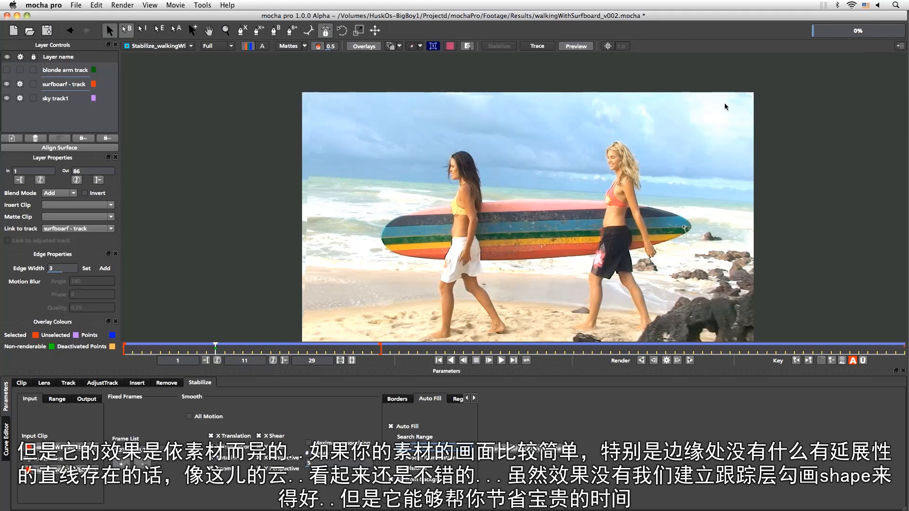
{"action": "key", "text": "z"}
{"action": "left_click_drag", "start_coordinate": [687, 119], "coordinate": [675, 217]}
{"action": "key", "text": "x"}
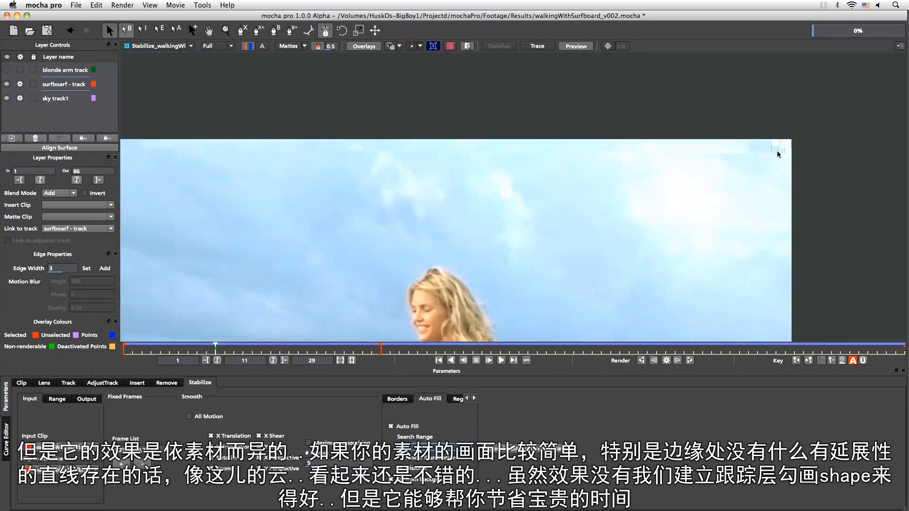
Examine the background-filled sky and edges of rendered frame 11 up close, and review the whole frame
{"action": "key", "text": "x"}
{"action": "left_click_drag", "start_coordinate": [419, 189], "coordinate": [629, 202]}
{"action": "mouse_move", "coordinate": [292, 196]}
{"action": "left_mouse_down"}
{"action": "mouse_move", "coordinate": [463, 183]}
{"action": "mouse_move", "coordinate": [544, 211]}
{"action": "mouse_move", "coordinate": [492, 173]}
{"action": "mouse_move", "coordinate": [473, 247]}
{"action": "mouse_move", "coordinate": [487, 227]}
{"action": "mouse_move", "coordinate": [492, 242]}
{"action": "left_mouse_up"}
{"action": "key", "text": "z"}
{"action": "key", "text": "x"}
{"action": "left_click_drag", "start_coordinate": [555, 222], "coordinate": [375, 199]}
{"action": "key", "text": "z"}
{"action": "left_click_drag", "start_coordinate": [487, 166], "coordinate": [519, 208]}
{"action": "key", "text": "x"}
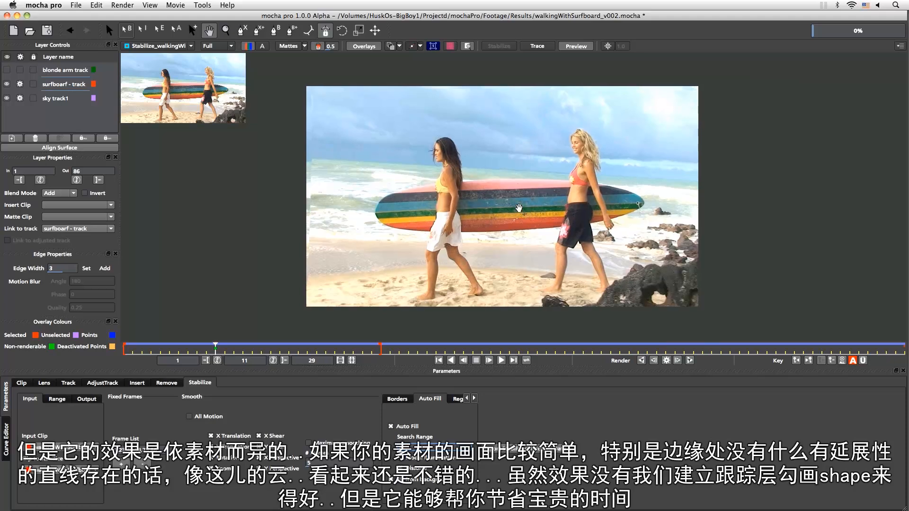
{"action": "key", "text": "s"}
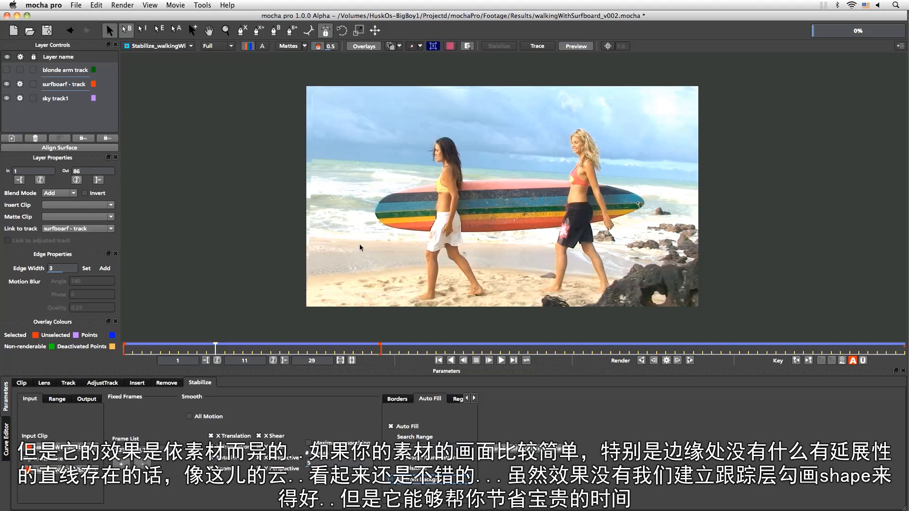
Hide the layer outlines and inspect the sky-layer fill next to the black left edge up close for comparison
{"action": "left_click", "coordinate": [391, 47]}
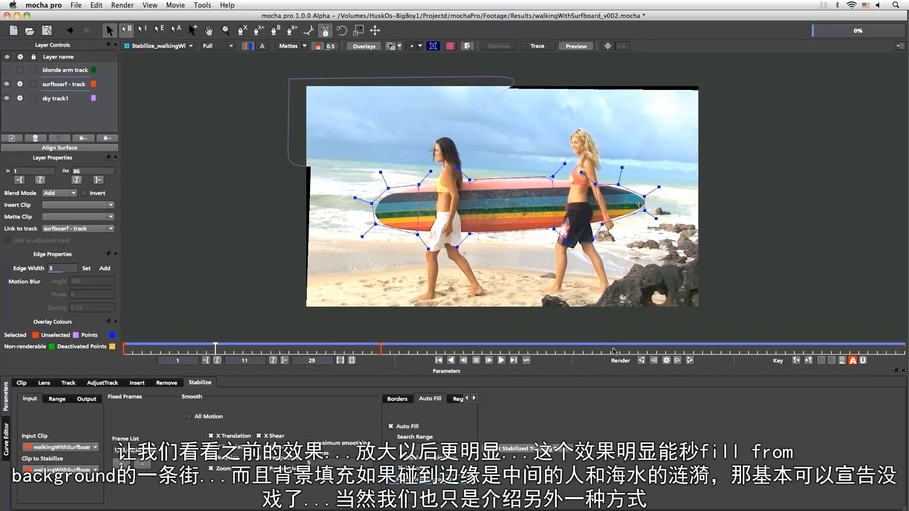
{"action": "left_click", "coordinate": [391, 47]}
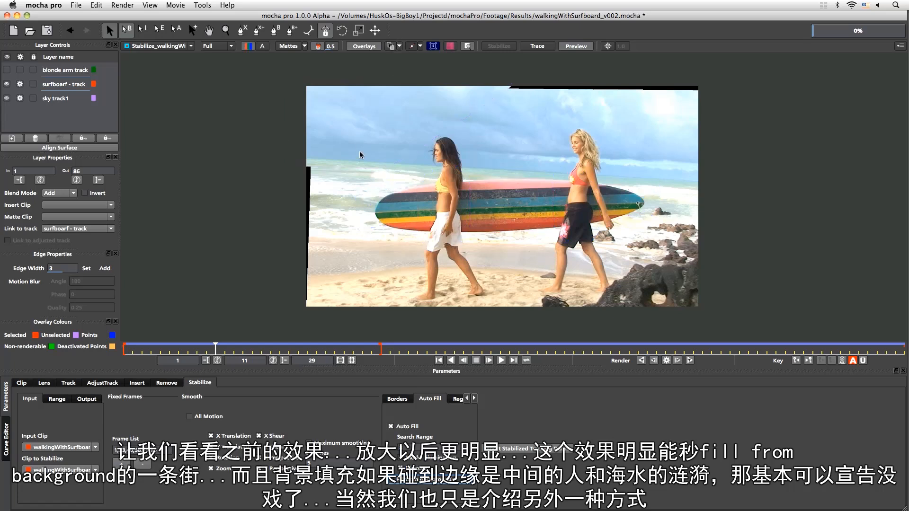
{"action": "key", "text": "z"}
{"action": "left_click_drag", "start_coordinate": [376, 194], "coordinate": [415, 268]}
{"action": "key", "text": "x"}
{"action": "key", "text": "x"}
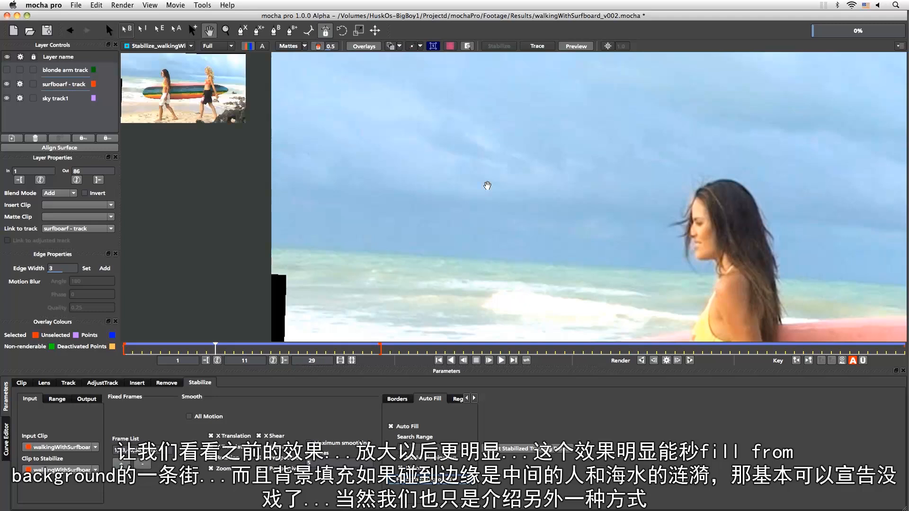
{"action": "left_click_drag", "start_coordinate": [479, 184], "coordinate": [441, 256]}
{"action": "left_click_drag", "start_coordinate": [513, 227], "coordinate": [503, 288]}
{"action": "left_click_drag", "start_coordinate": [623, 204], "coordinate": [556, 200]}
{"action": "left_click_drag", "start_coordinate": [627, 225], "coordinate": [657, 155]}
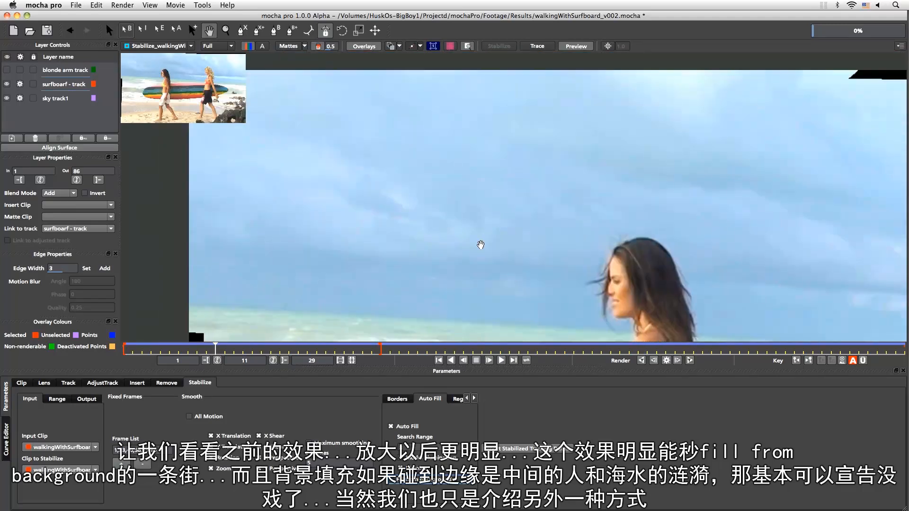
Examine the filled sky corner and the remaining black strips, and look over the whole frame
{"action": "left_click_drag", "start_coordinate": [480, 247], "coordinate": [503, 183]}
{"action": "key", "text": "z"}
{"action": "left_click_drag", "start_coordinate": [457, 154], "coordinate": [460, 233]}
{"action": "key", "text": "s"}
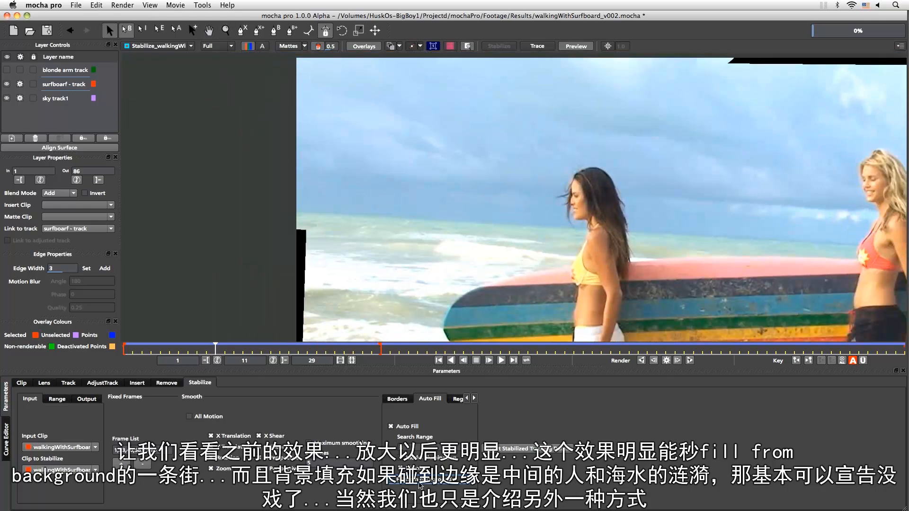
{"action": "key", "text": "z"}
{"action": "left_click_drag", "start_coordinate": [491, 151], "coordinate": [490, 224]}
{"action": "left_click_drag", "start_coordinate": [592, 259], "coordinate": [463, 238]}
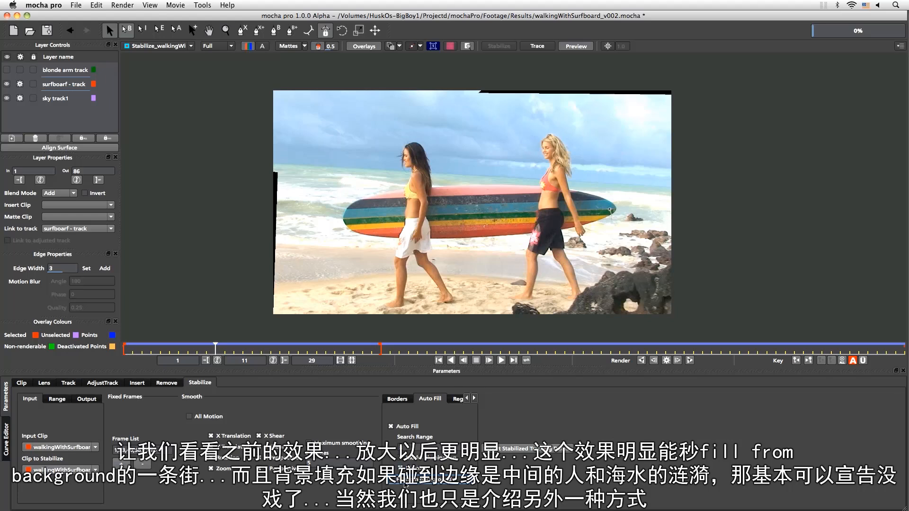
Show the stabilizer's Region options, and turn off processing and visibility for the surfboard and sky layers
{"action": "left_click", "coordinate": [474, 399]}
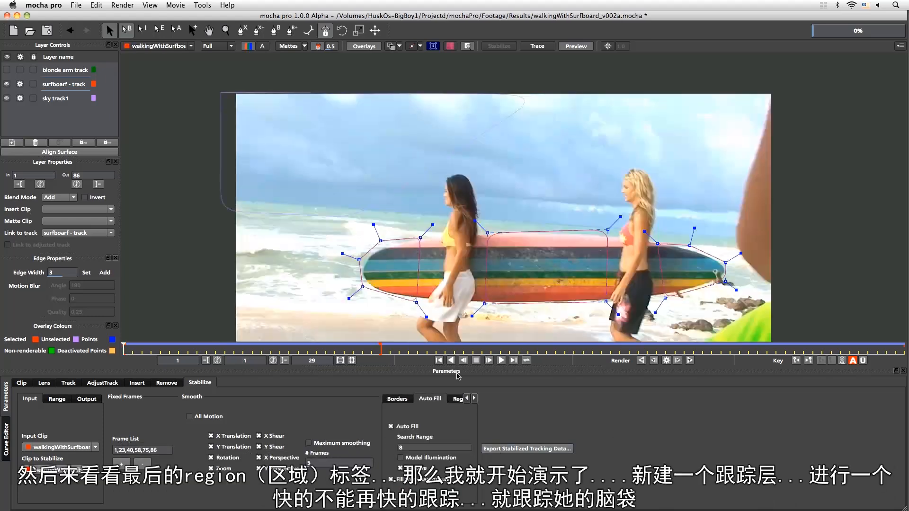
{"action": "left_click", "coordinate": [458, 399]}
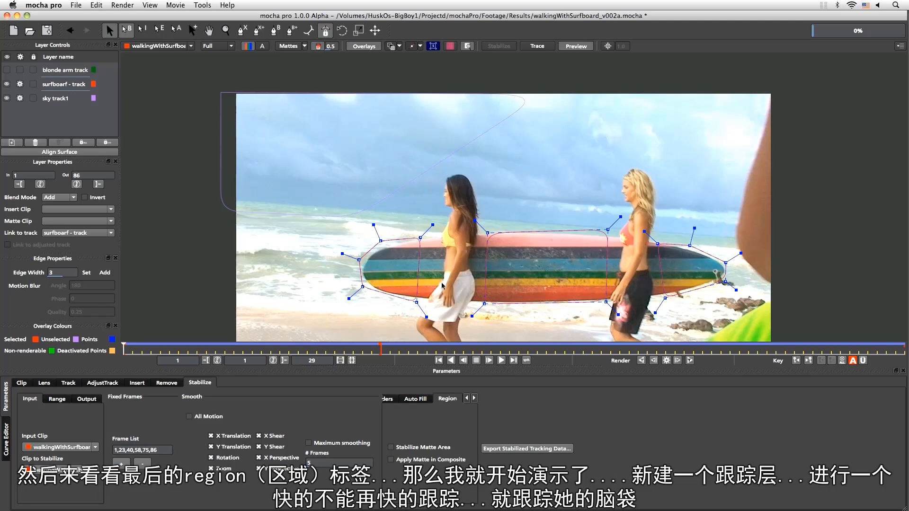
{"action": "left_click", "coordinate": [20, 85]}
{"action": "left_click", "coordinate": [19, 98]}
{"action": "left_click", "coordinate": [7, 98]}
{"action": "left_click", "coordinate": [7, 84]}
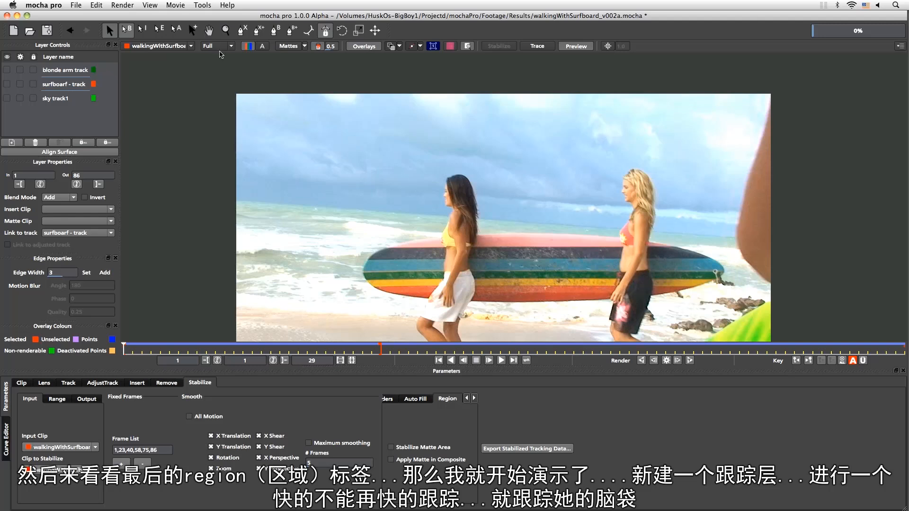
Draw a closed seven-point X-spline loosely around the blonde woman's head on frame 1
{"action": "left_click", "coordinate": [241, 30]}
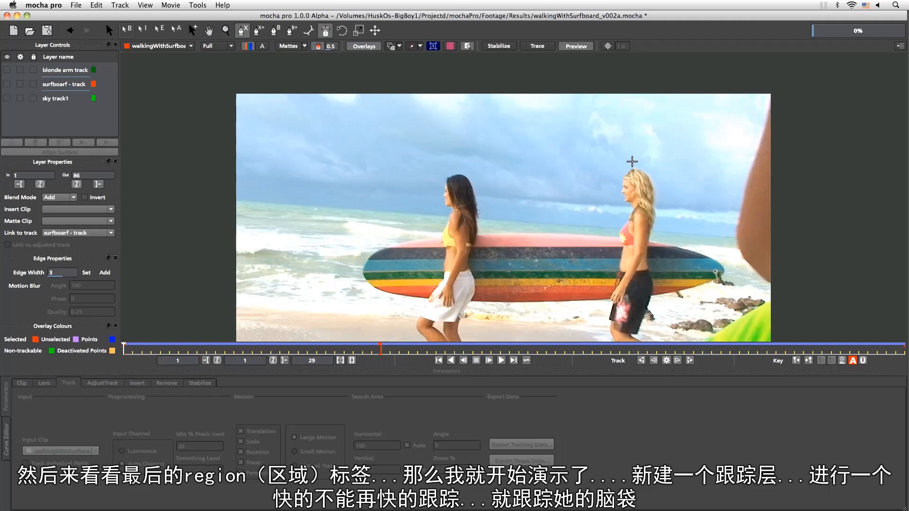
{"action": "left_click", "coordinate": [629, 166]}
{"action": "left_click", "coordinate": [618, 178]}
{"action": "left_click", "coordinate": [618, 205]}
{"action": "left_click", "coordinate": [634, 213]}
{"action": "left_click", "coordinate": [661, 208]}
{"action": "left_click", "coordinate": [662, 206]}
{"action": "left_click", "coordinate": [658, 175]}
{"action": "left_click", "coordinate": [649, 162]}
{"action": "right_click", "coordinate": [646, 153]}
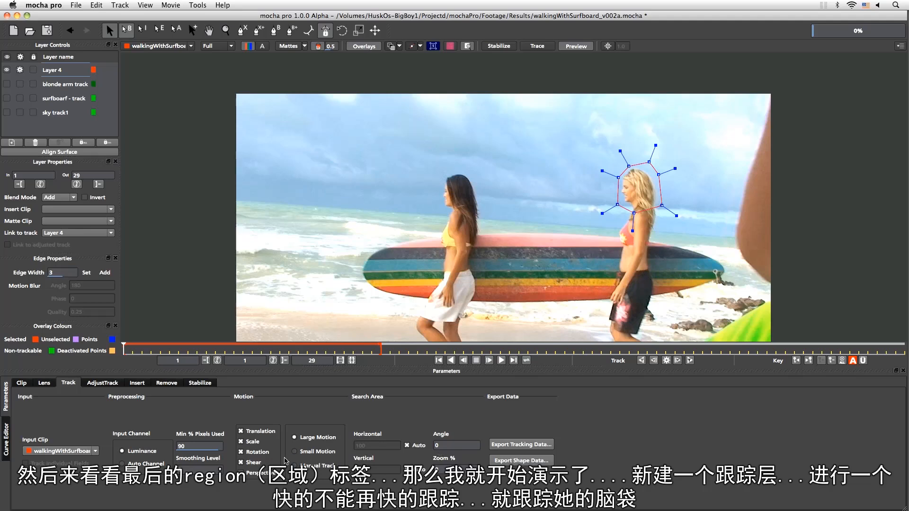
Turn off Shear for the head layer and track it forward to frame 29 with Translation, Scale and Rotation
{"action": "left_click", "coordinate": [256, 463]}
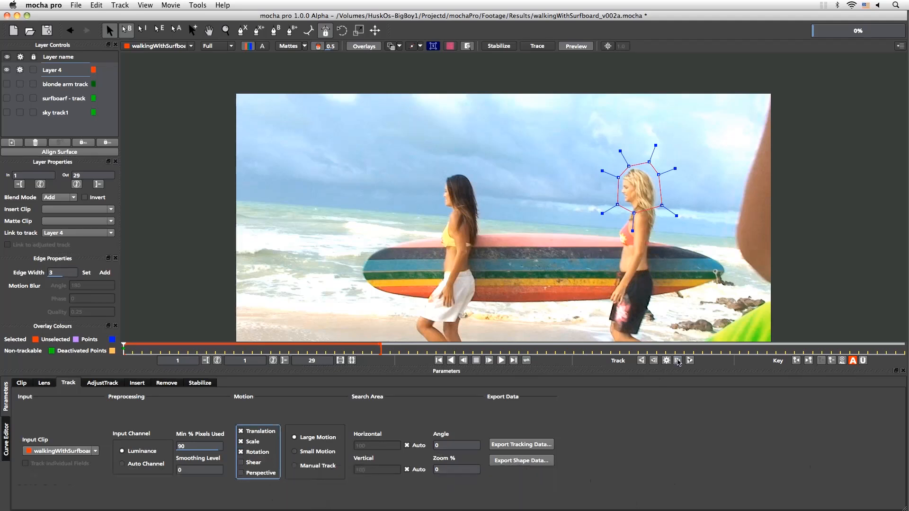
{"action": "left_click", "coordinate": [688, 361]}
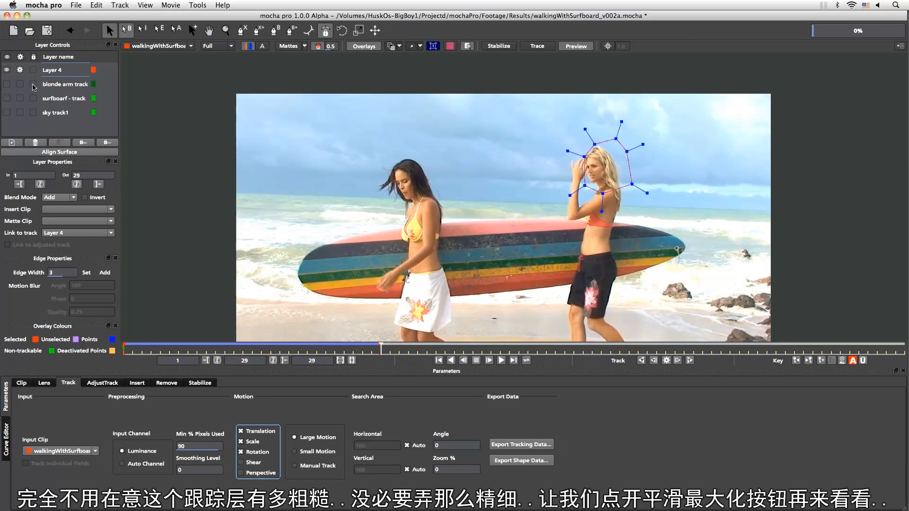
Return to the stabilization settings and preview the head-based stabilization across the shot
{"action": "left_click", "coordinate": [210, 386]}
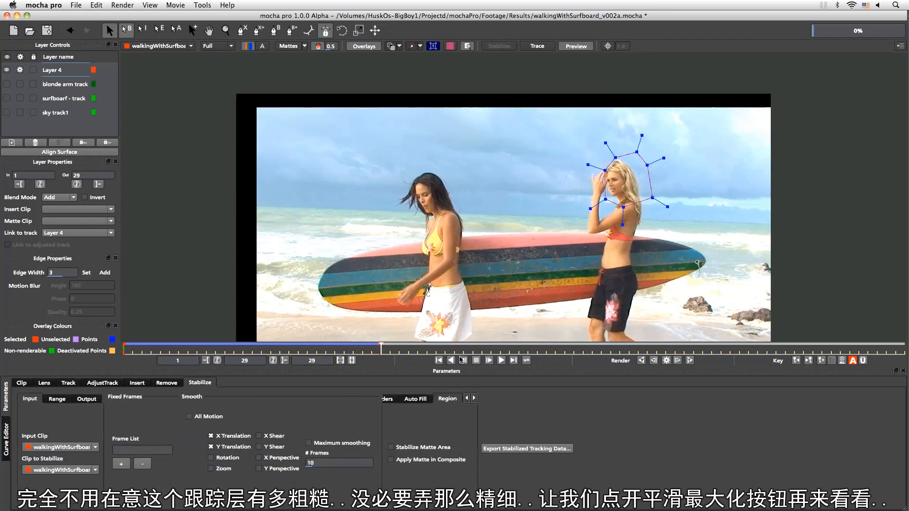
{"action": "left_click", "coordinate": [640, 360]}
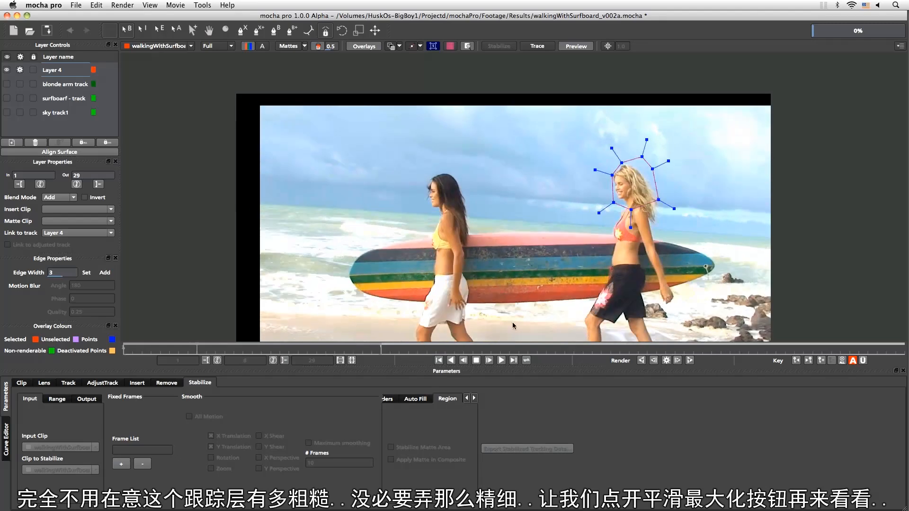
{"action": "left_click", "coordinate": [476, 361]}
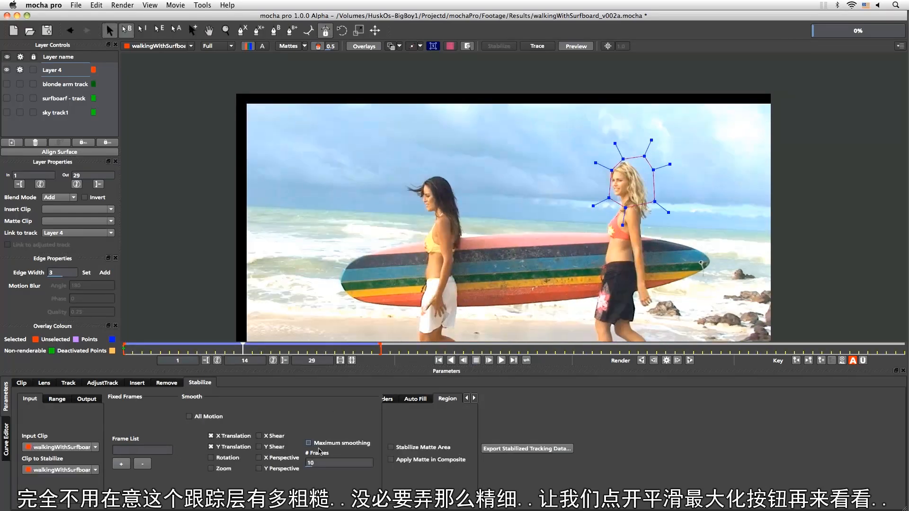
Turn on Maximum smoothing for the head layer and add Rotation to the smoothed motion
{"action": "left_click", "coordinate": [308, 443]}
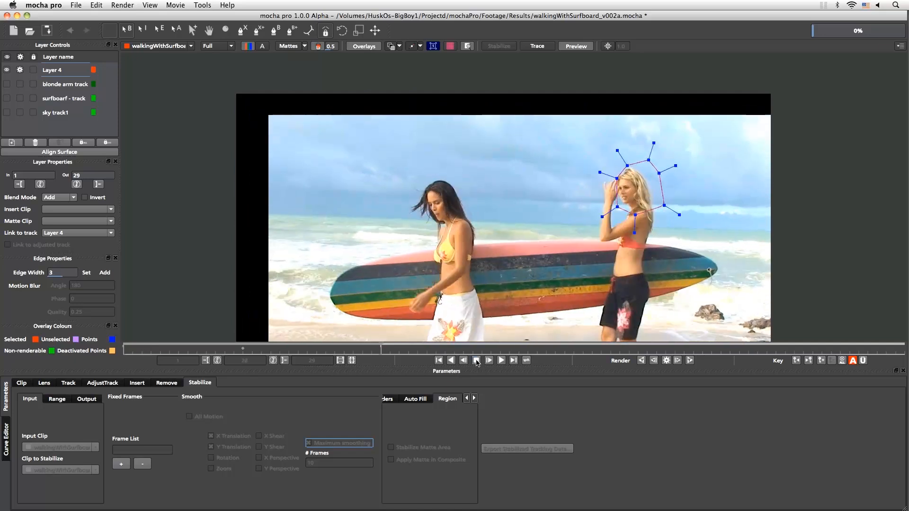
{"action": "left_click", "coordinate": [476, 361]}
{"action": "left_click", "coordinate": [211, 458]}
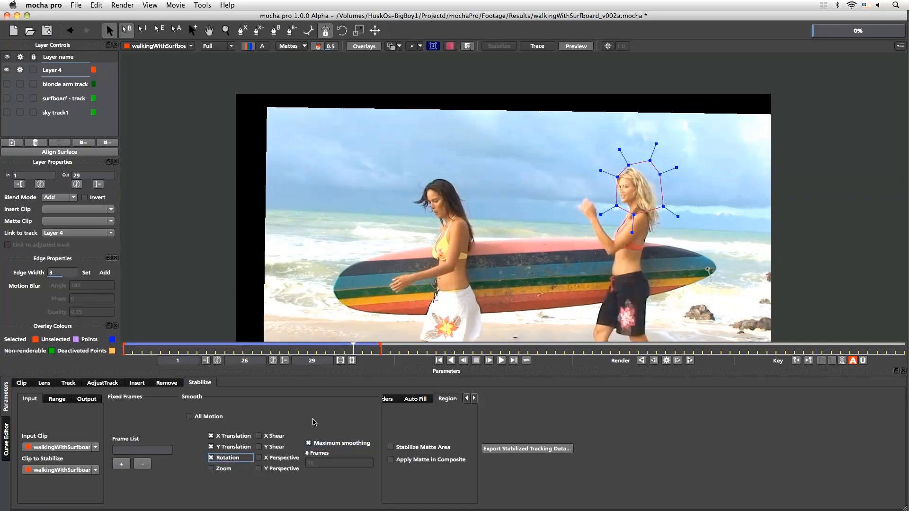
Play and scrub through the head-stabilized shot to examine the black borders, stopping at frame 19
{"action": "left_click", "coordinate": [463, 361]}
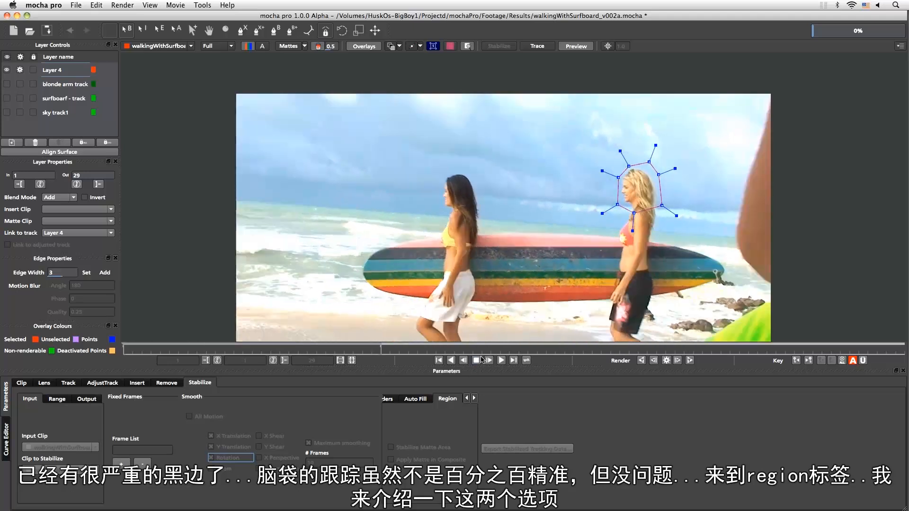
{"action": "left_click", "coordinate": [476, 360]}
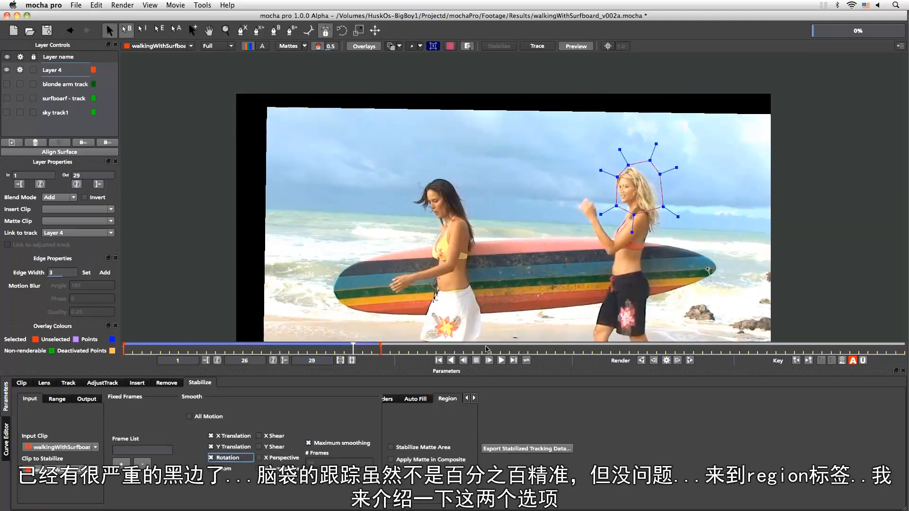
{"action": "left_click_drag", "start_coordinate": [351, 348], "coordinate": [390, 360]}
{"action": "left_click", "coordinate": [262, 353]}
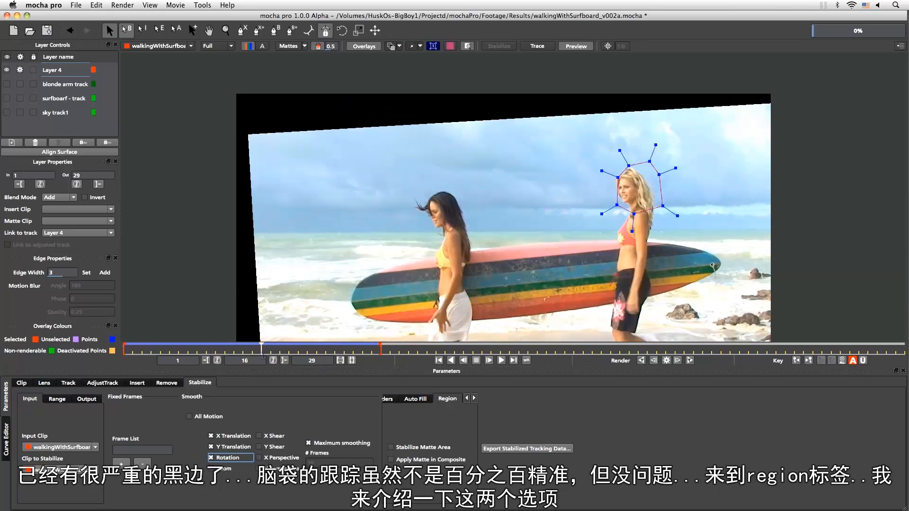
{"action": "left_click_drag", "start_coordinate": [252, 347], "coordinate": [289, 346]}
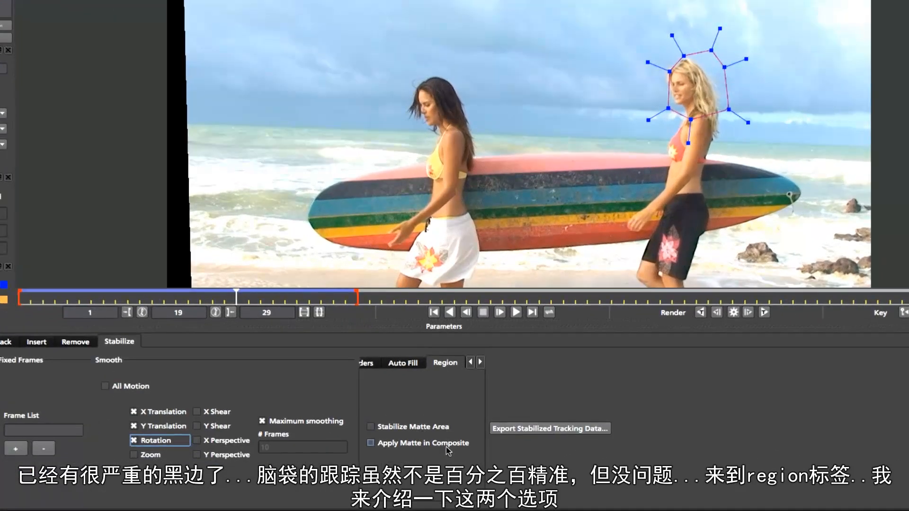
Turn on Stabilize Matte Area for the head layer and switch the viewed clip from the Stabilize2 render to walkingWithSurfboard
{"action": "left_click", "coordinate": [445, 428]}
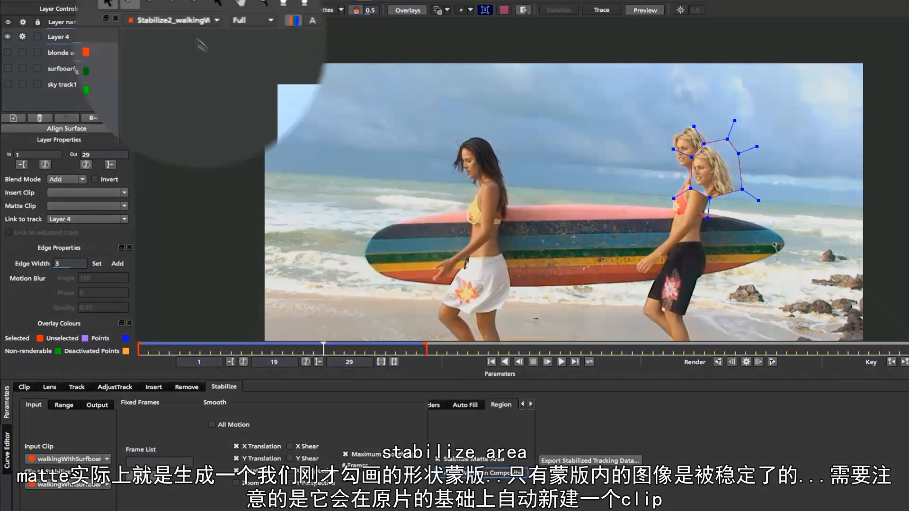
{"action": "left_click", "coordinate": [215, 20]}
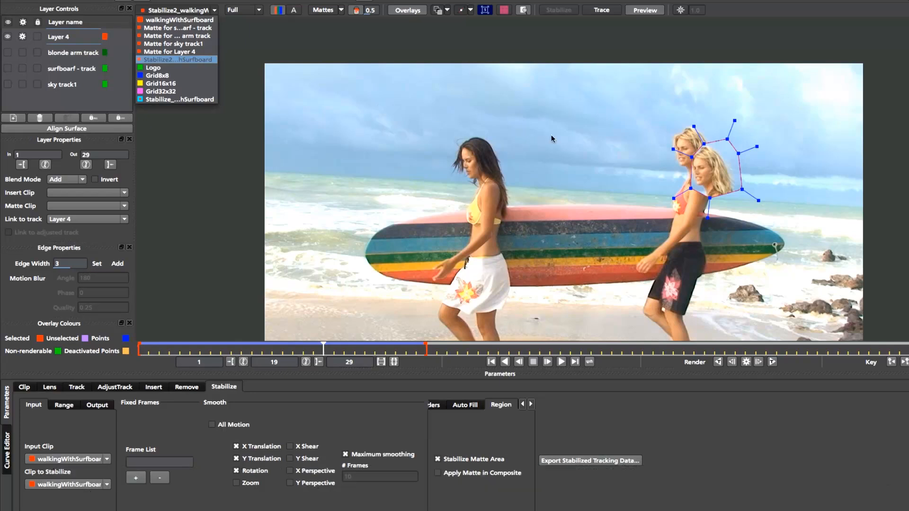
{"action": "left_click", "coordinate": [197, 20]}
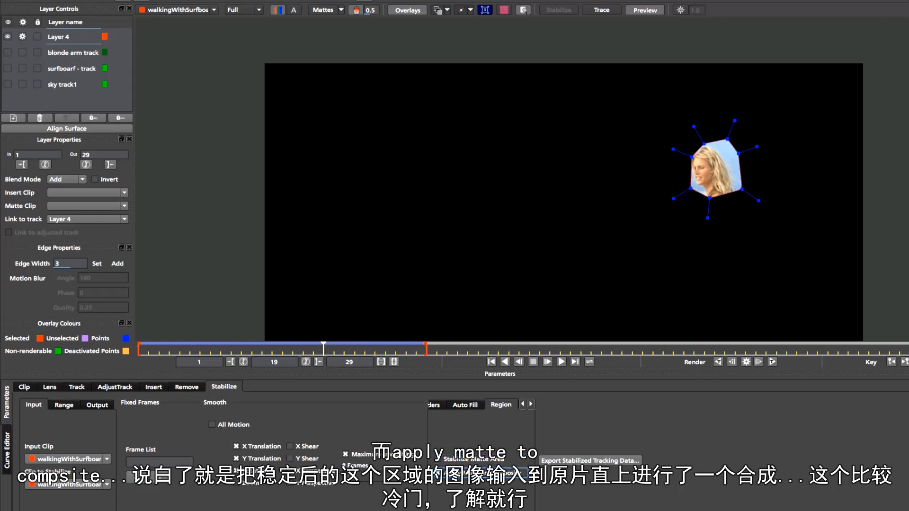
Render frame 19 with the stabilized matte area and compare the Stabilize2 render with the walkingWithSurfboard clip
{"action": "left_click", "coordinate": [746, 361]}
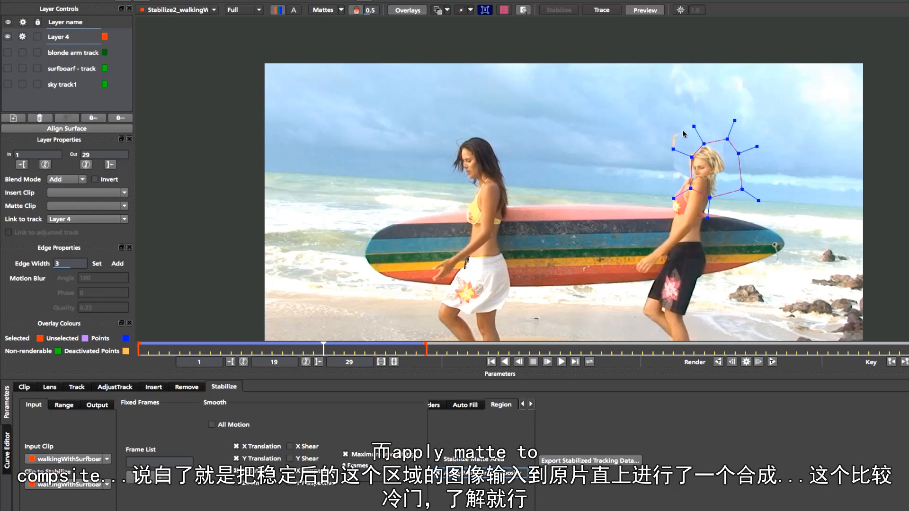
{"action": "left_click", "coordinate": [176, 9]}
{"action": "left_click", "coordinate": [178, 20]}
{"action": "left_click", "coordinate": [177, 10]}
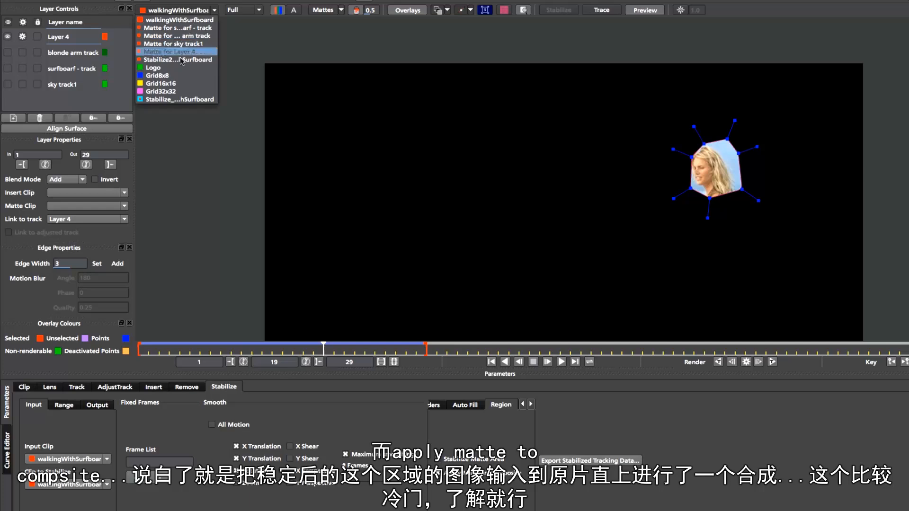
{"action": "left_click", "coordinate": [181, 60]}
Switch to the tracking settings and compare the head position in the original walkingWithSurfboard clip with the Stabilize2 render
{"action": "left_click", "coordinate": [77, 391]}
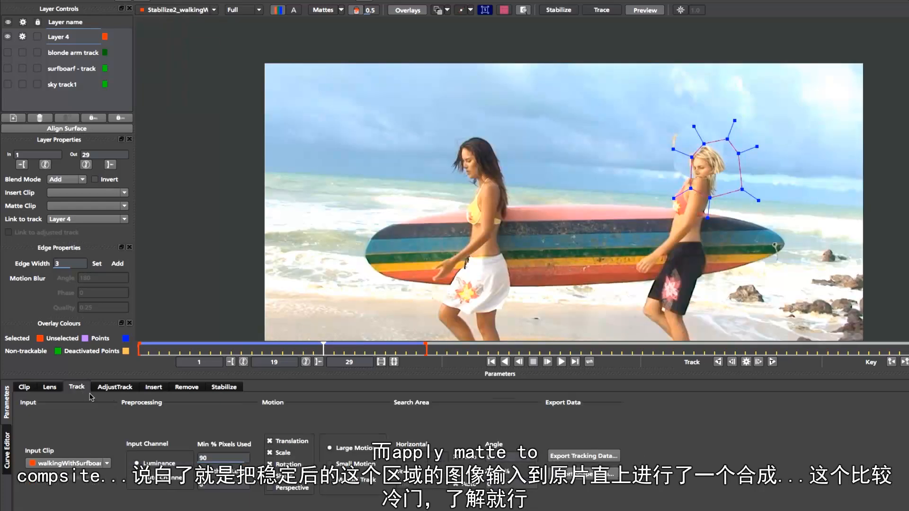
{"action": "left_click", "coordinate": [214, 9]}
{"action": "left_click", "coordinate": [211, 36]}
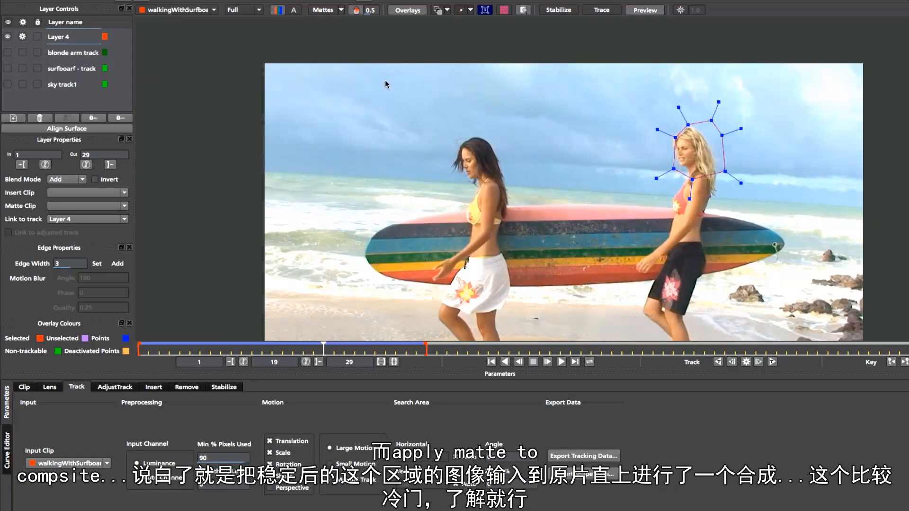
{"action": "left_click", "coordinate": [178, 10]}
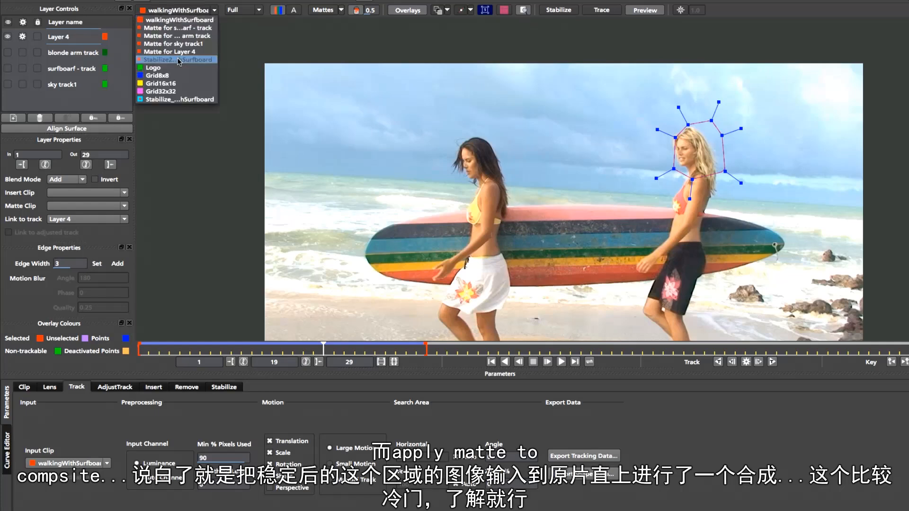
{"action": "left_click", "coordinate": [179, 60]}
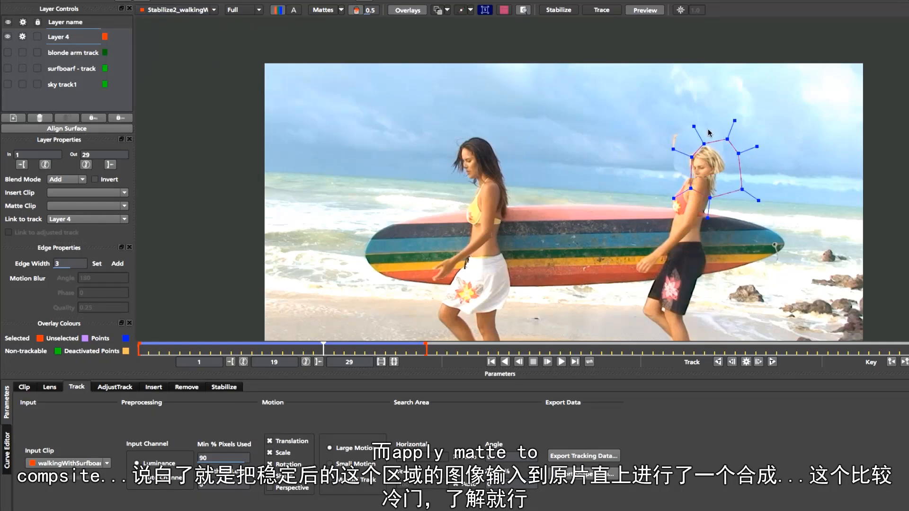
{"action": "left_click", "coordinate": [214, 9]}
{"action": "left_click", "coordinate": [211, 36]}
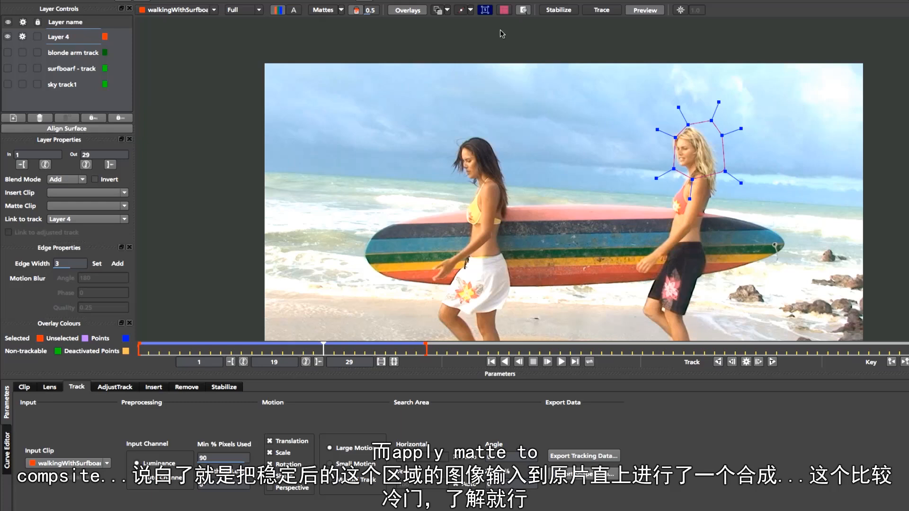
{"action": "left_click", "coordinate": [194, 10]}
{"action": "left_click", "coordinate": [201, 70]}
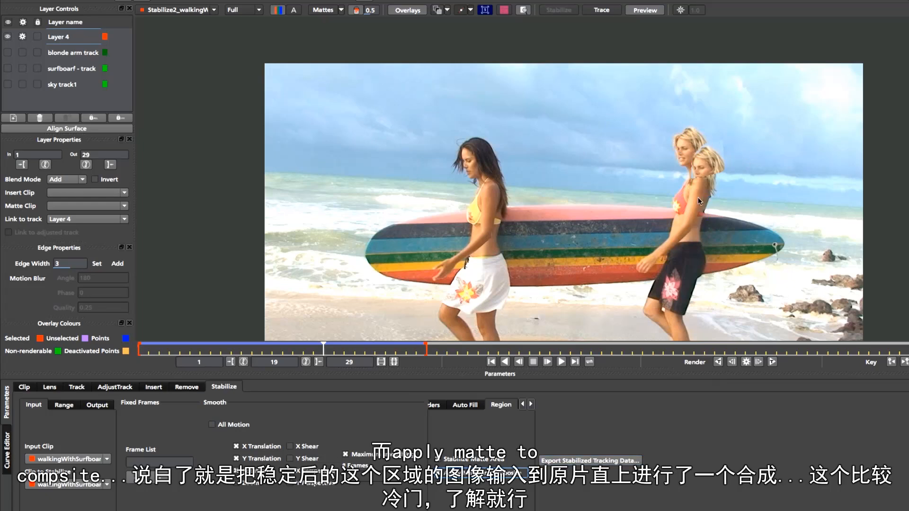
Compare the Layer 4 head spline over the original walkingWithSurfboard clip with its placement over the Stabilize2 render, using the tracking settings
{"action": "left_click", "coordinate": [79, 387]}
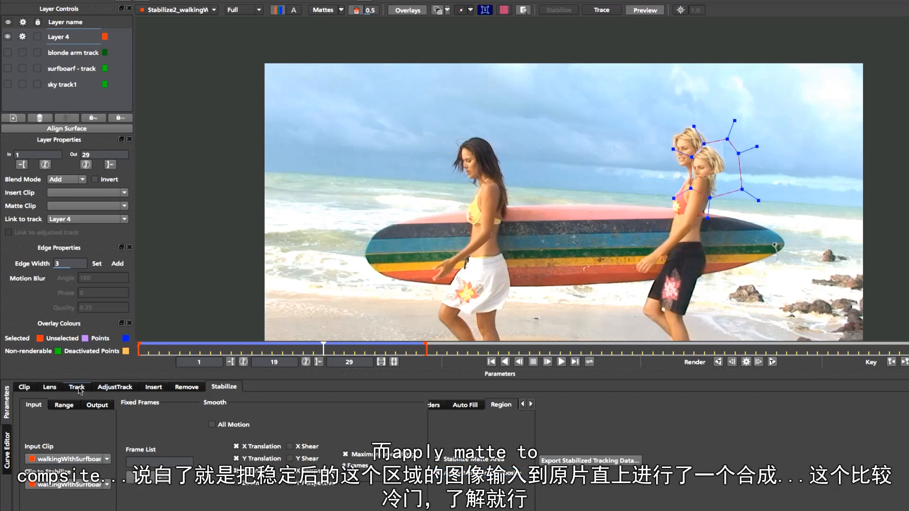
{"action": "left_click", "coordinate": [208, 11]}
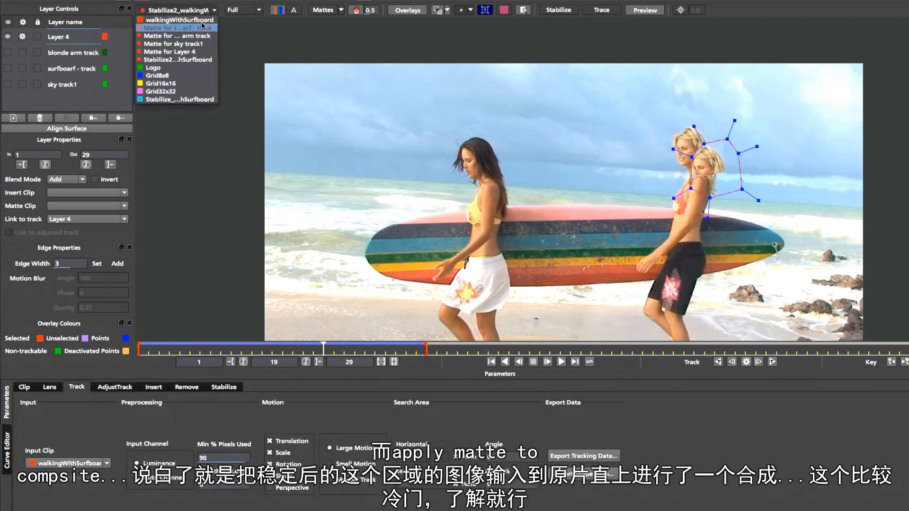
{"action": "left_click", "coordinate": [203, 20]}
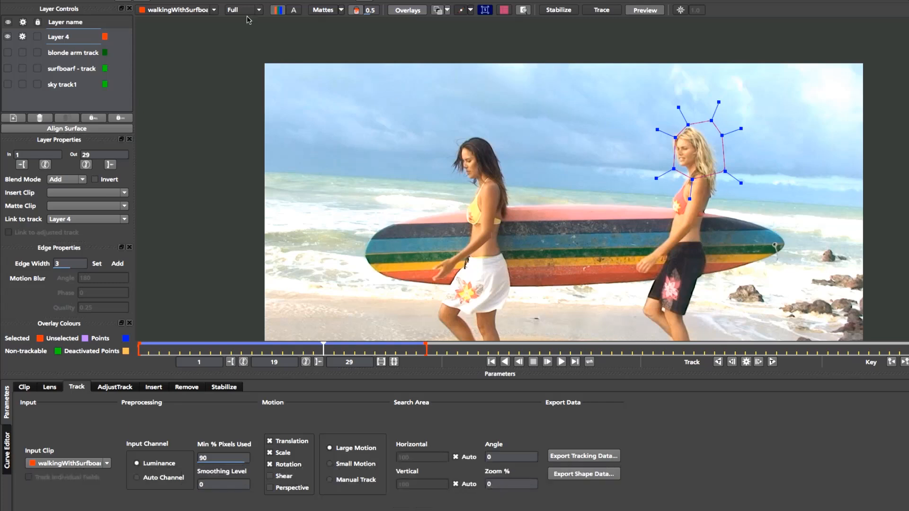
{"action": "left_click", "coordinate": [175, 9]}
{"action": "left_click", "coordinate": [175, 88]}
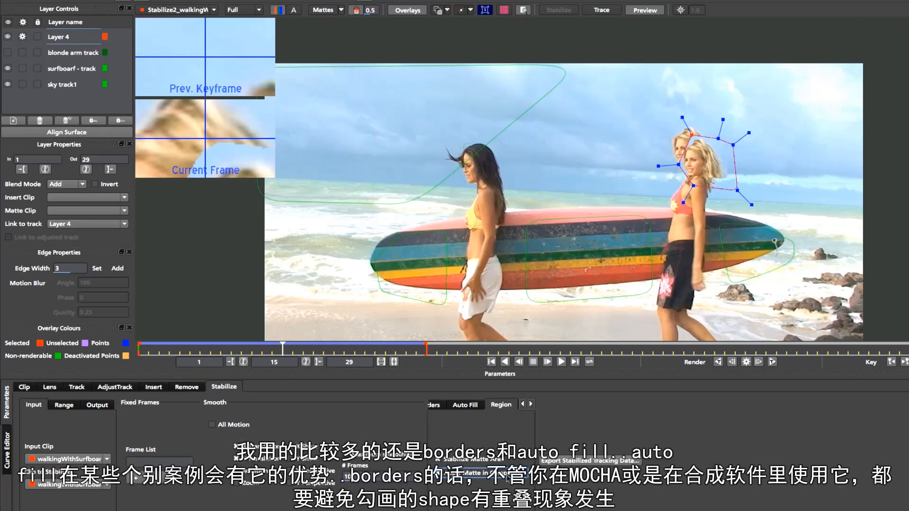
Review the Borders options and the Auto Fill options of the Stabilize module
{"action": "left_click", "coordinate": [457, 410]}
{"action": "left_click", "coordinate": [435, 409]}
{"action": "left_click", "coordinate": [482, 411]}
{"action": "left_click", "coordinate": [445, 406]}
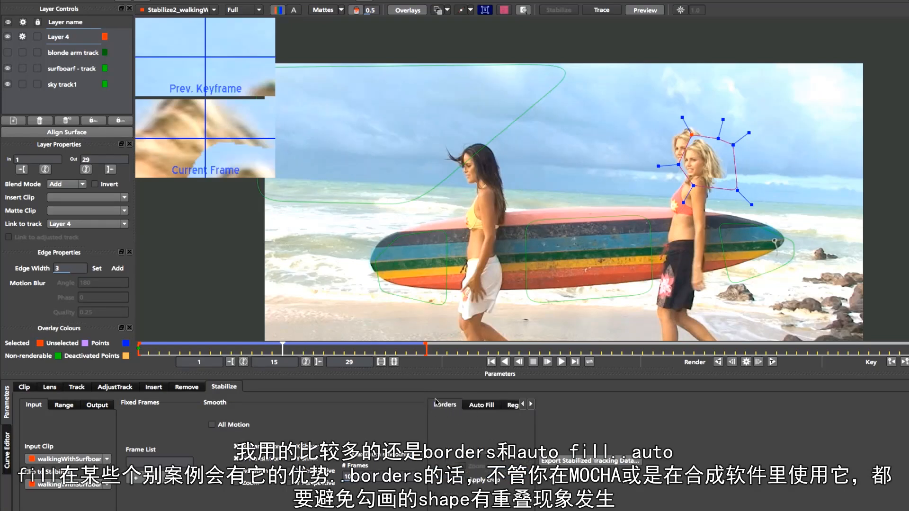
{"action": "left_click", "coordinate": [480, 406]}
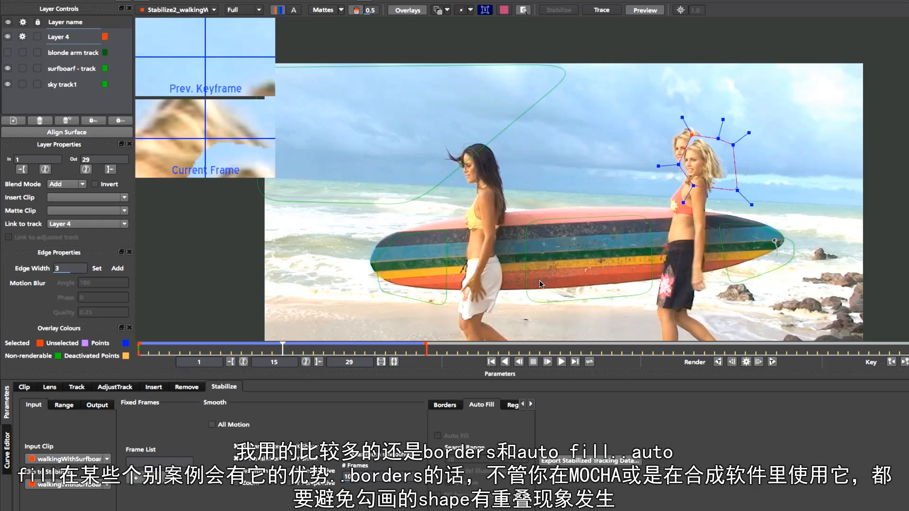
{"action": "left_click", "coordinate": [479, 405]}
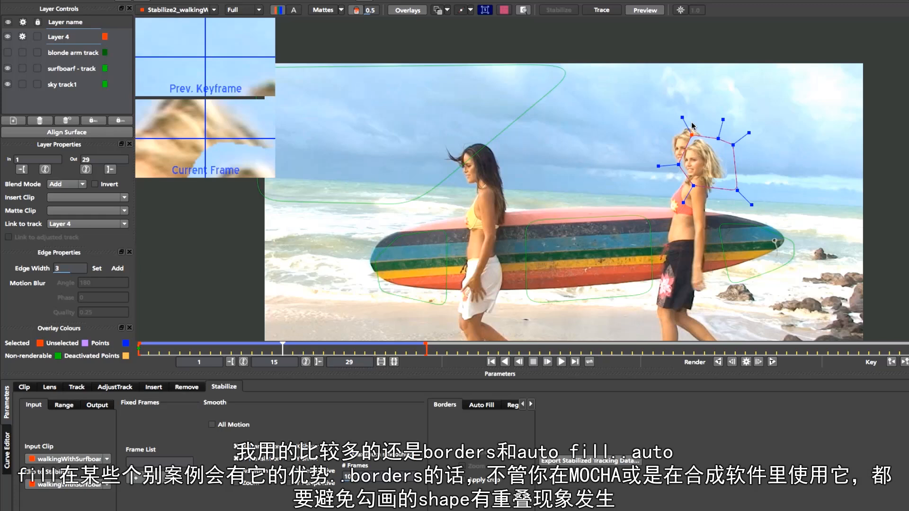
{"action": "left_click", "coordinate": [487, 407]}
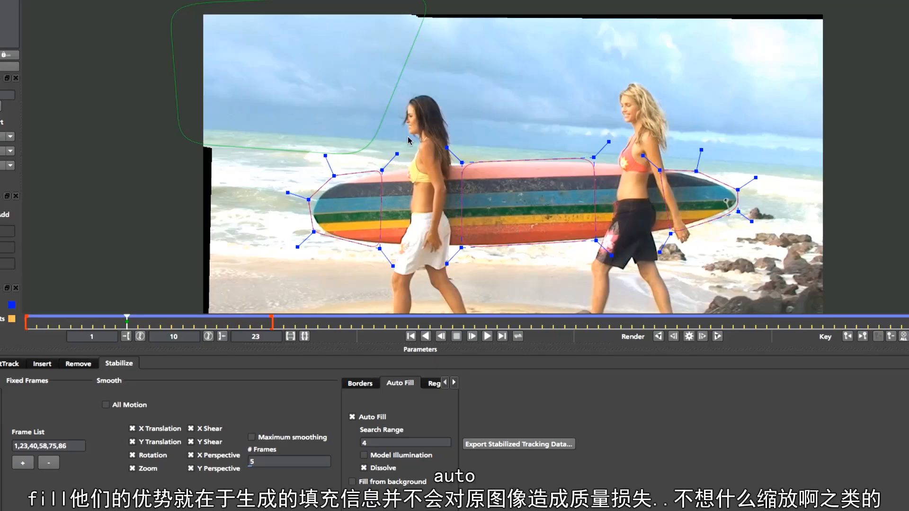
Examine the black border gaps and image quality around the sky and the dark-haired woman at frame 10 of the surfboard-stabilized shot
{"action": "key", "text": "z"}
{"action": "left_click_drag", "start_coordinate": [363, 125], "coordinate": [337, 21]}
{"action": "key", "text": "x"}
{"action": "left_click_drag", "start_coordinate": [349, 98], "coordinate": [414, 152]}
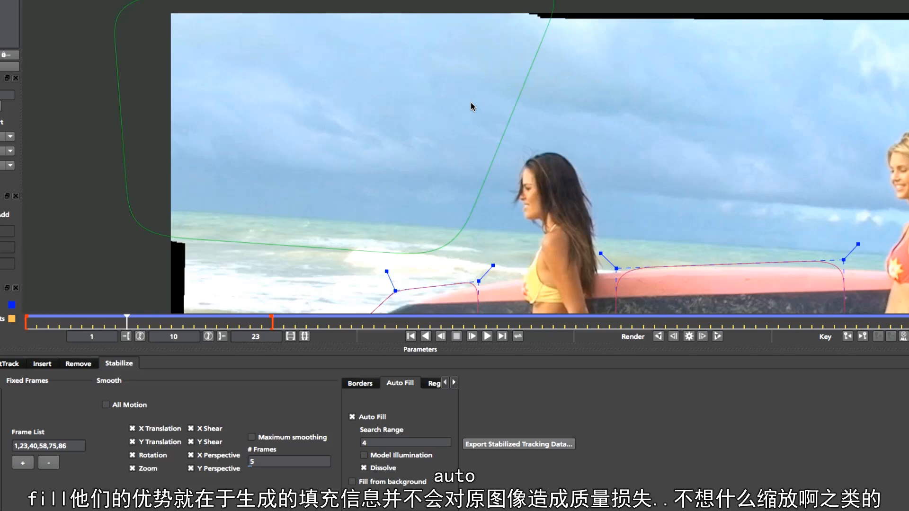
{"action": "key", "text": "z"}
{"action": "left_click_drag", "start_coordinate": [434, 122], "coordinate": [307, 88]}
{"action": "key", "text": "x"}
{"action": "key", "text": "z"}
{"action": "key", "text": "x"}
{"action": "key", "text": "z"}
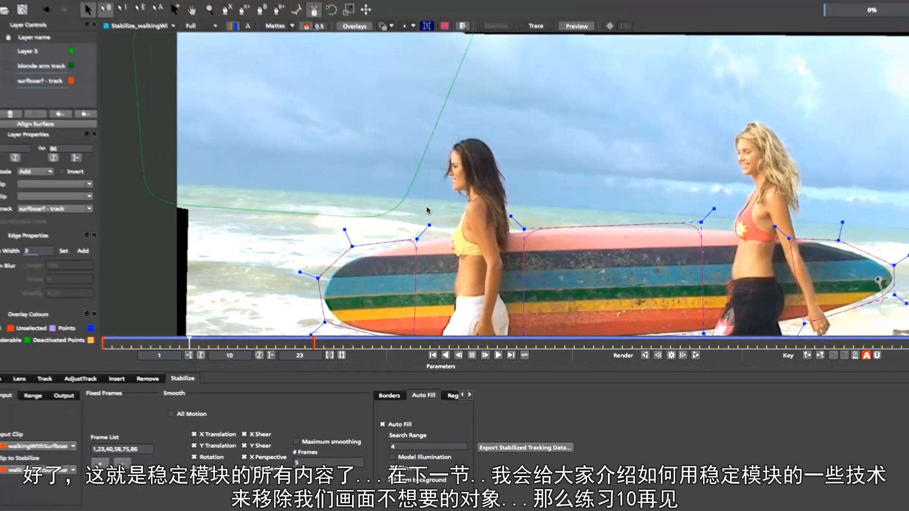